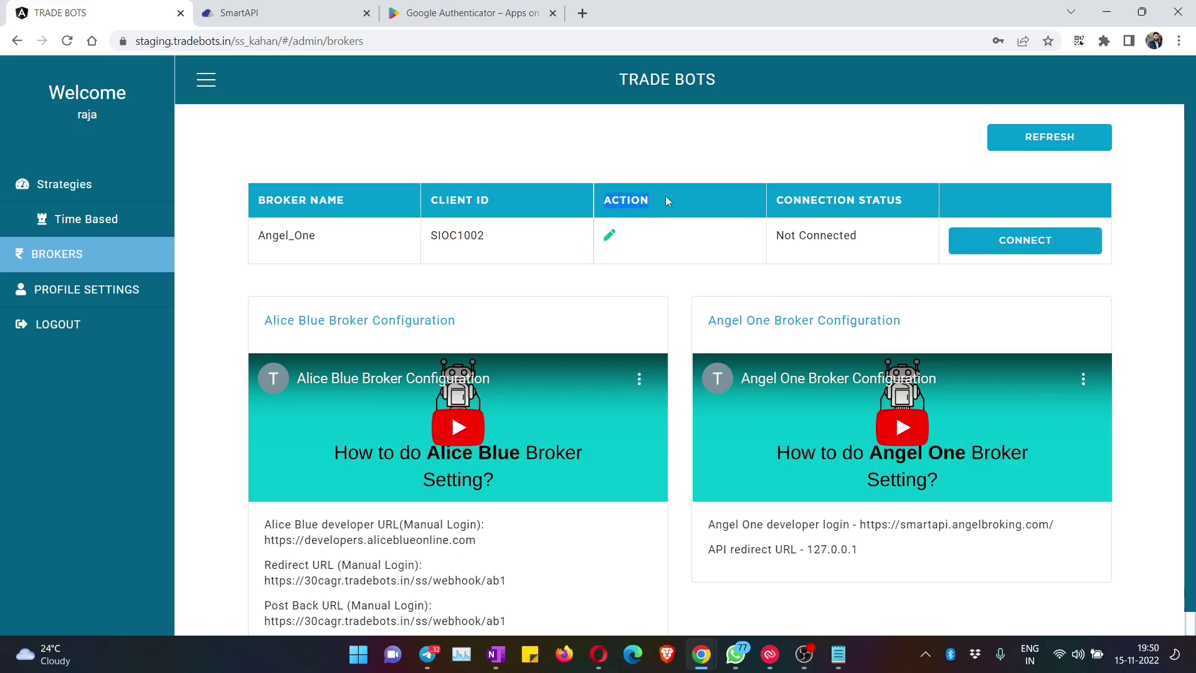
Step: Clear the saved APP ID/KEY and client secret in the Angel One broker configuration
left_click(610, 239)
double_click(492, 206)
key("BackSpace")
double_click(479, 337)
key("BackSpace")
Step: Select text in the configuration fields, then close the configuration without saving
left_click(463, 236)
left_click_drag(397, 181, 416, 194)
left_click(411, 314)
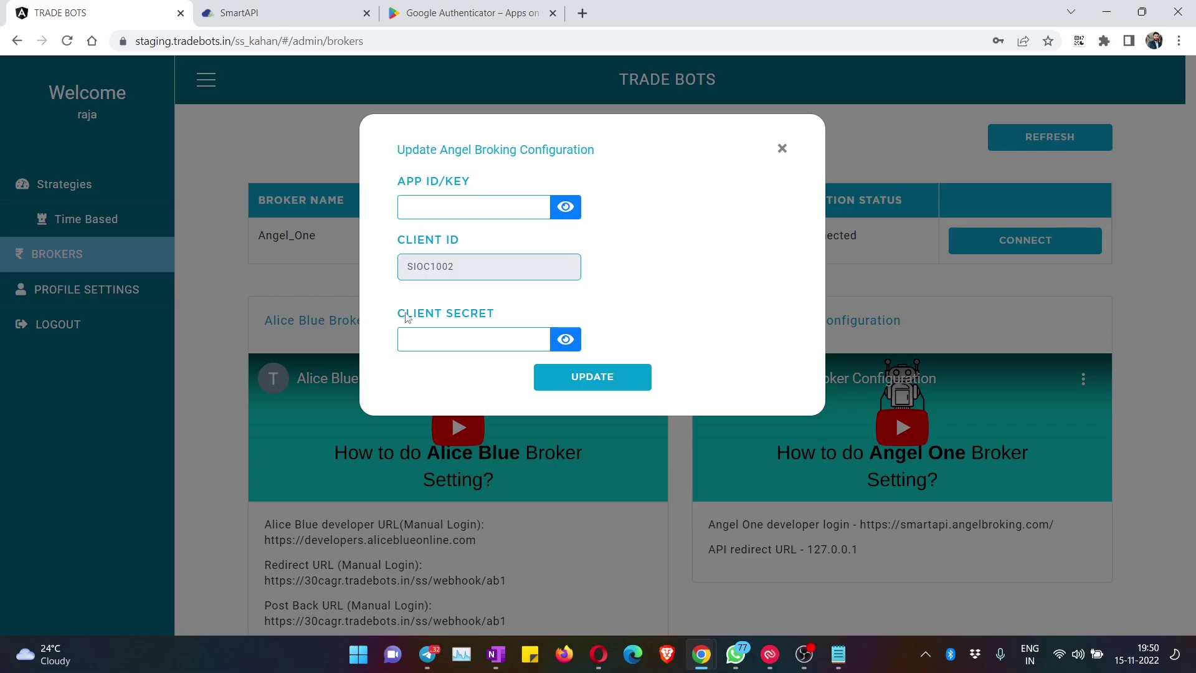
triple_click(505, 312)
left_click(632, 263)
left_click(782, 149)
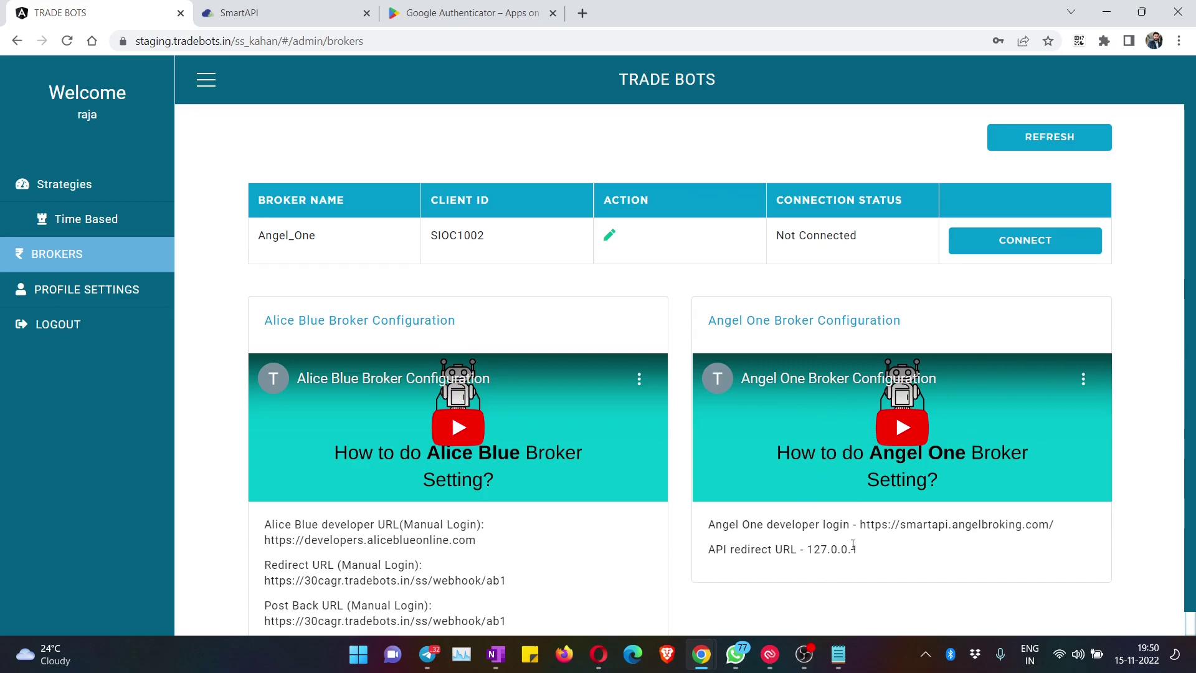
Step: Highlight the smartapi.angelbroking.com developer login address and go to the SmartAPI login page
left_click_drag(860, 524, 1049, 526)
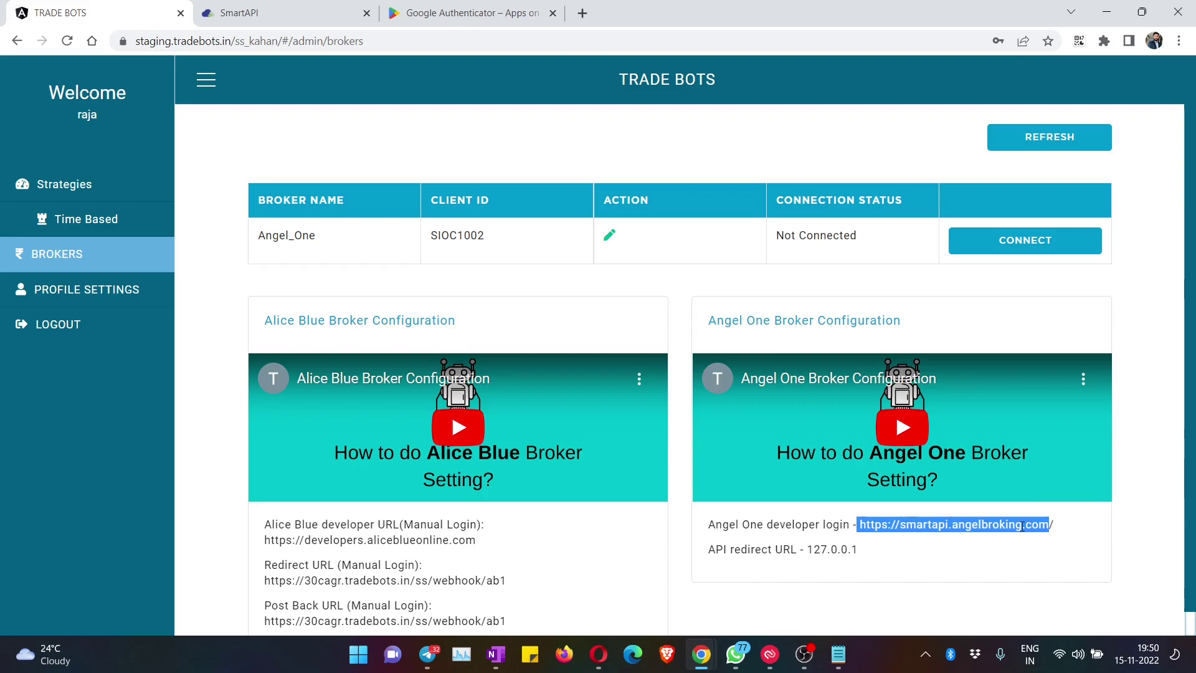
left_click(291, 11)
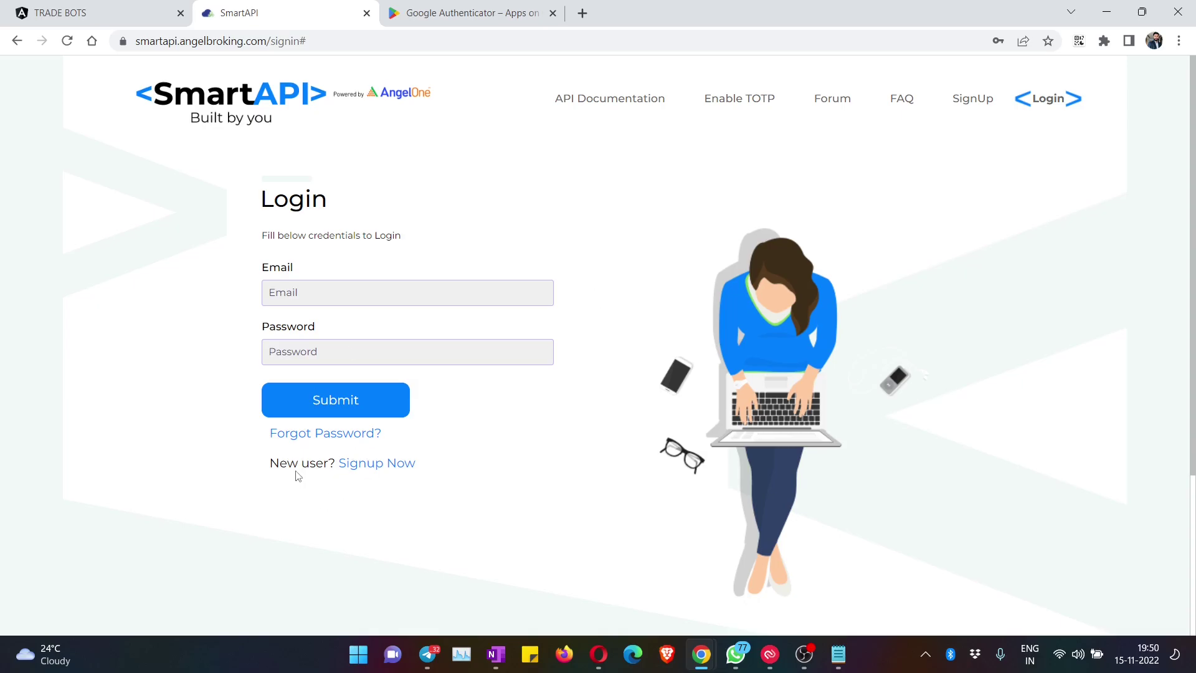
left_click_drag(419, 465, 349, 469)
Step: Look over the SmartAPI sign-up registration form, then go back to the login page
left_click(360, 469)
scroll(480, 170, "down", 2)
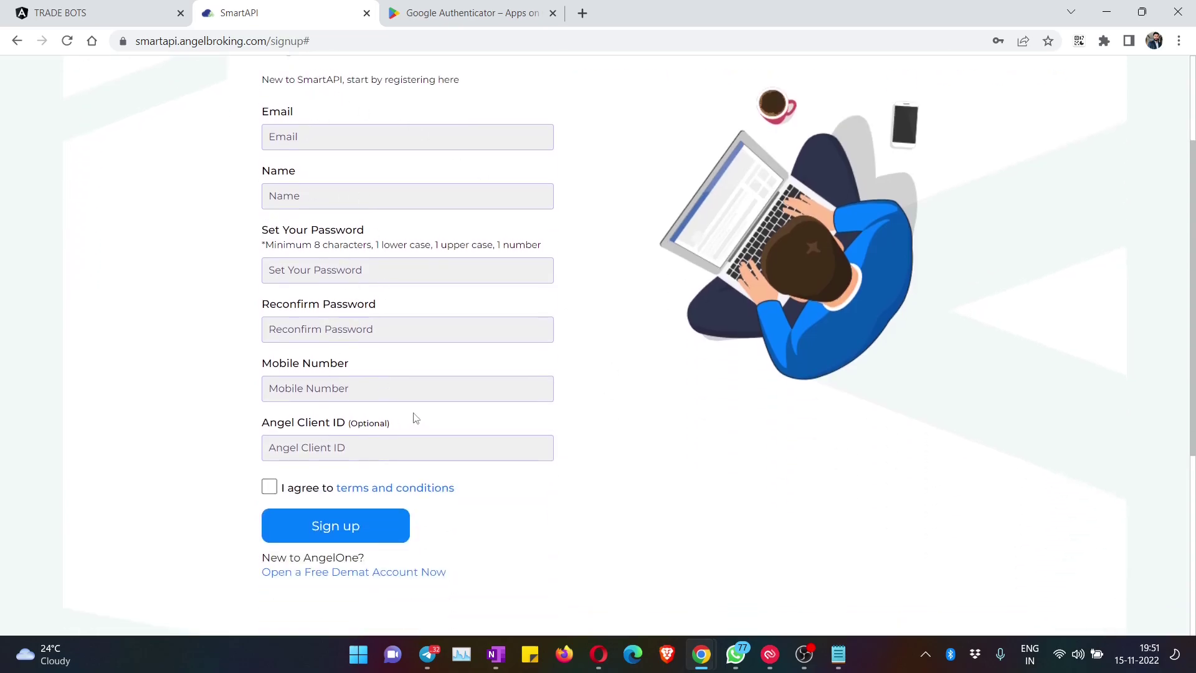
scroll(469, 422, "up", 3)
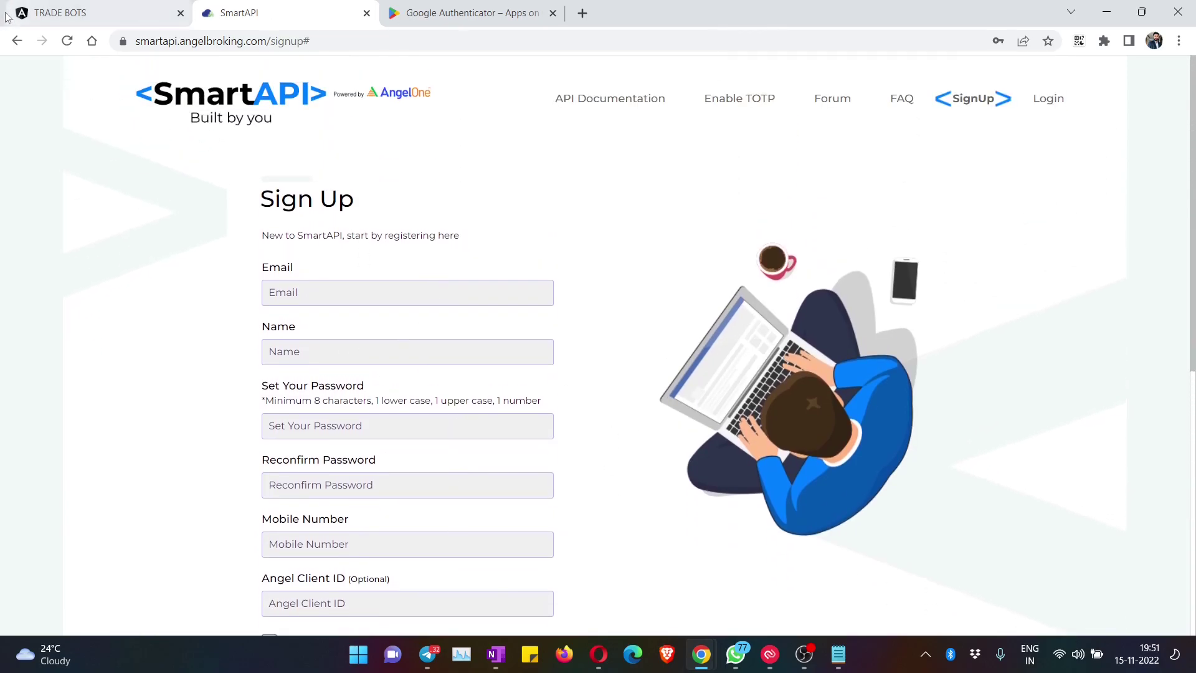
left_click(16, 40)
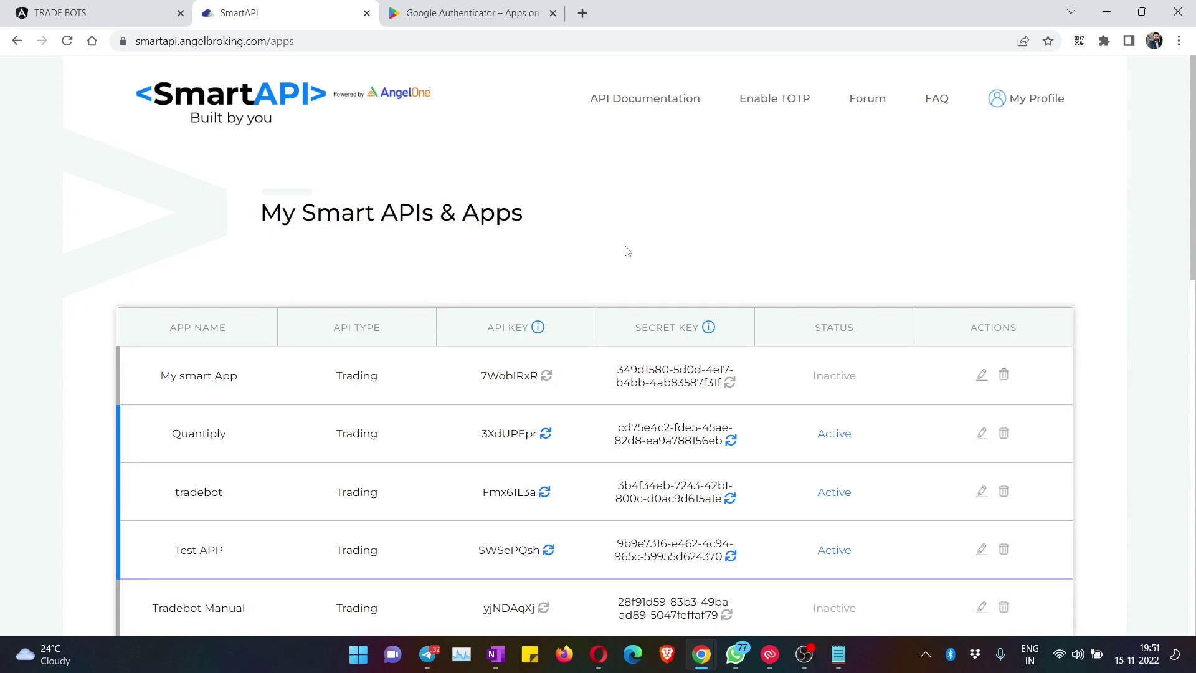
Step: Scroll through the existing SmartAPI apps table and start creating a new app
scroll(624, 250, "down", 4)
scroll(625, 357, "down", 7)
scroll(619, 349, "up", 10)
scroll(464, 342, "down", 10)
scroll(608, 368, "up", 11)
scroll(574, 395, "down", 10)
scroll(573, 395, "up", 10)
scroll(584, 472, "down", 10)
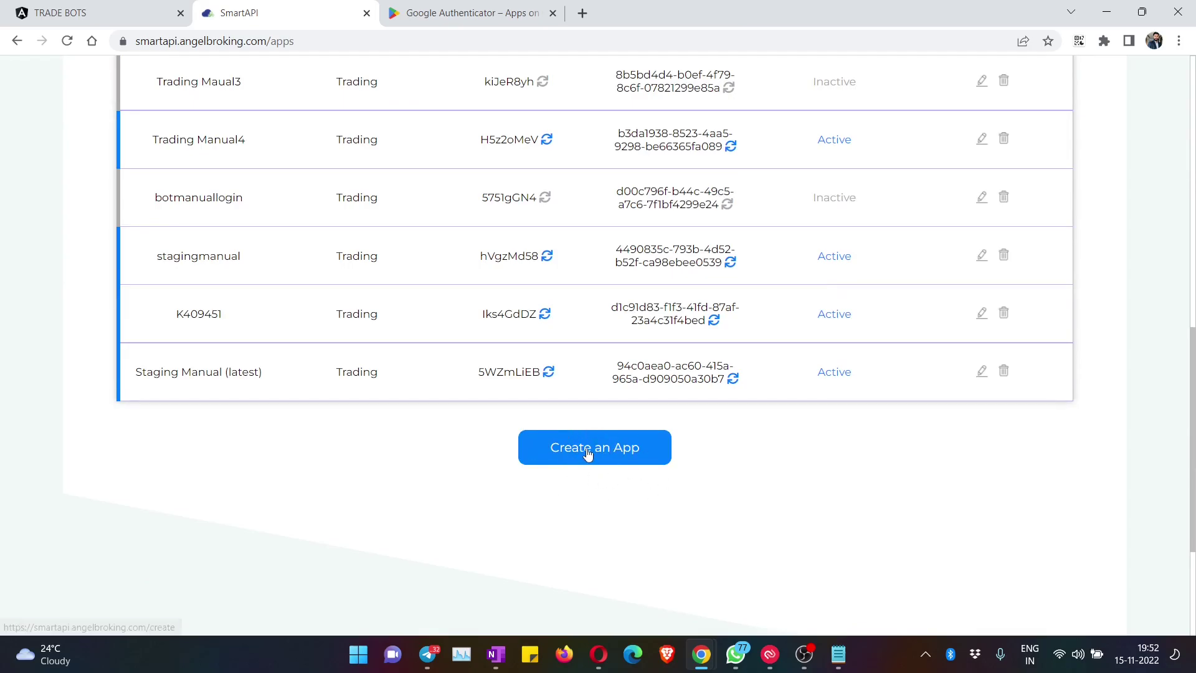
left_click(611, 446)
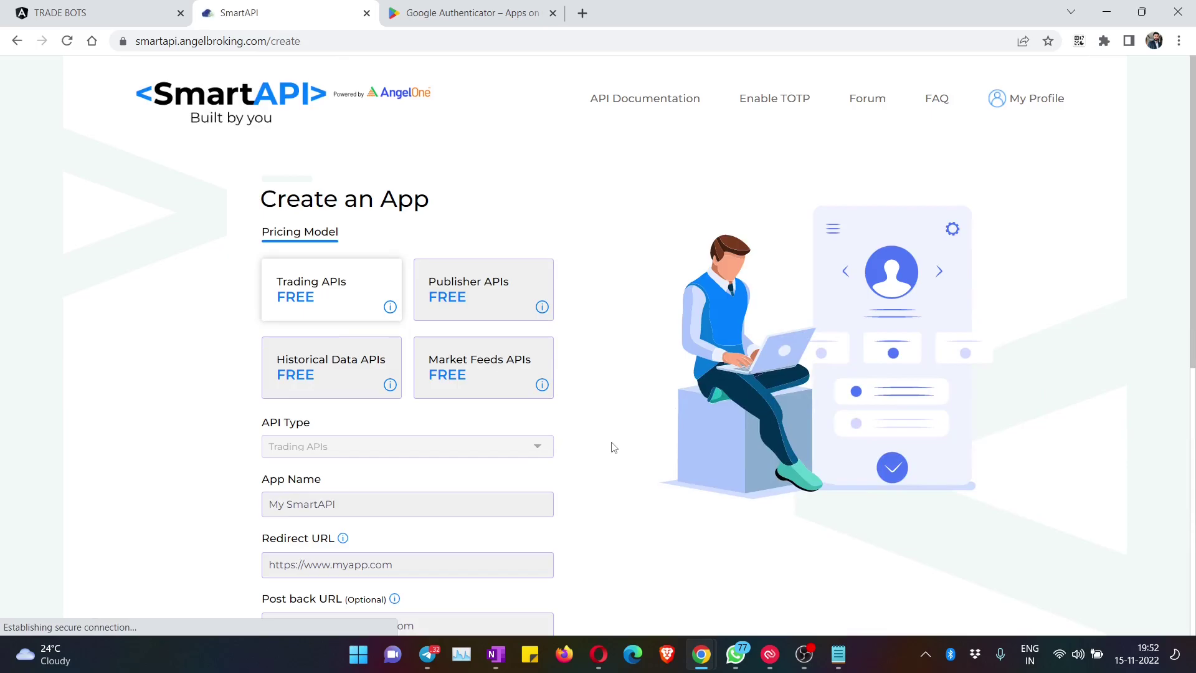
Step: Enter 'Test' as the App Name and bring forward the webhook URL saved in Notepad
scroll(602, 436, "down", 3)
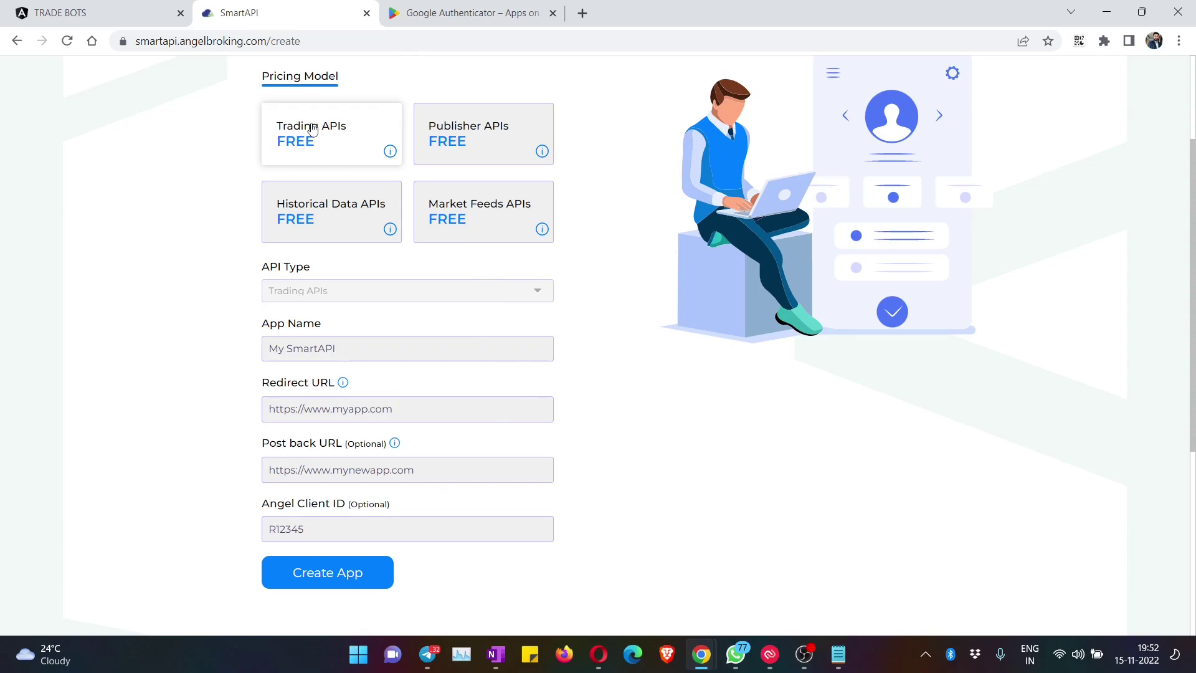
left_click(281, 339)
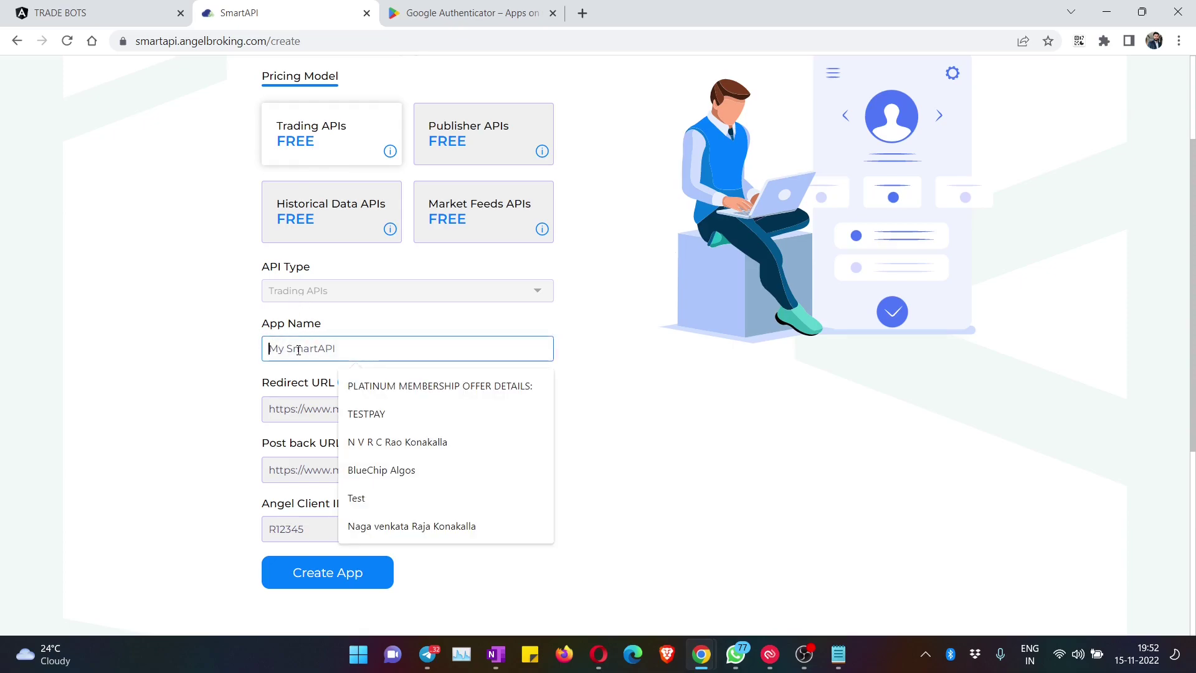
type("Test")
left_click(158, 369)
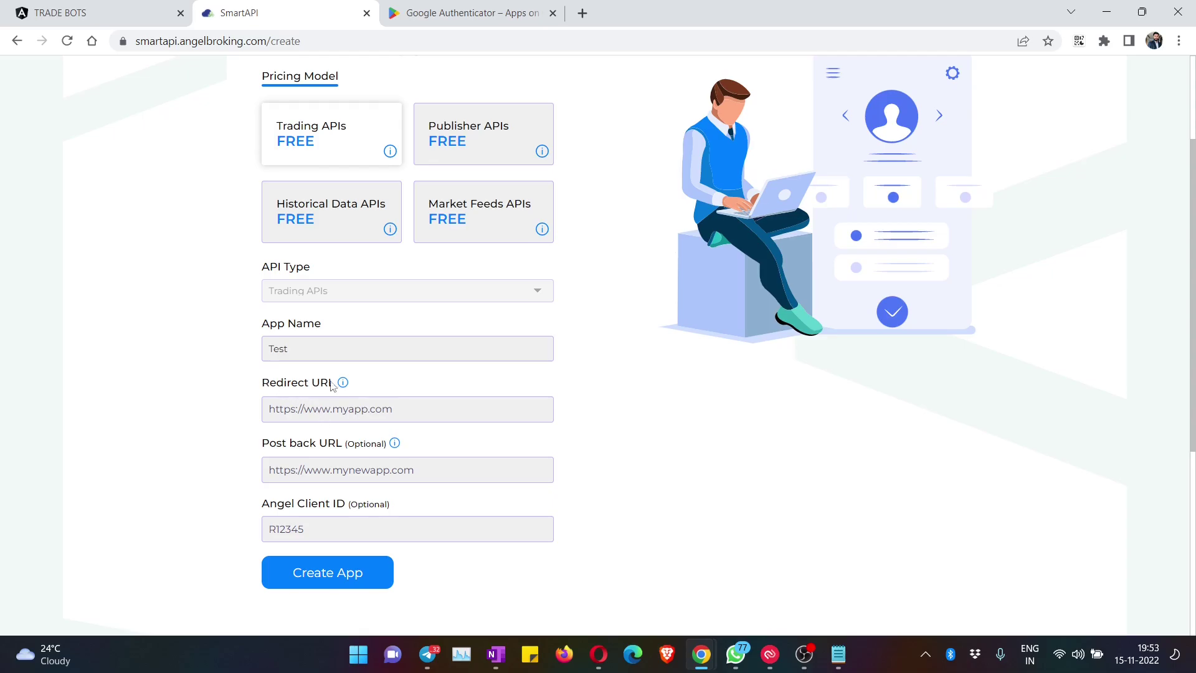
key("alt+Tab")
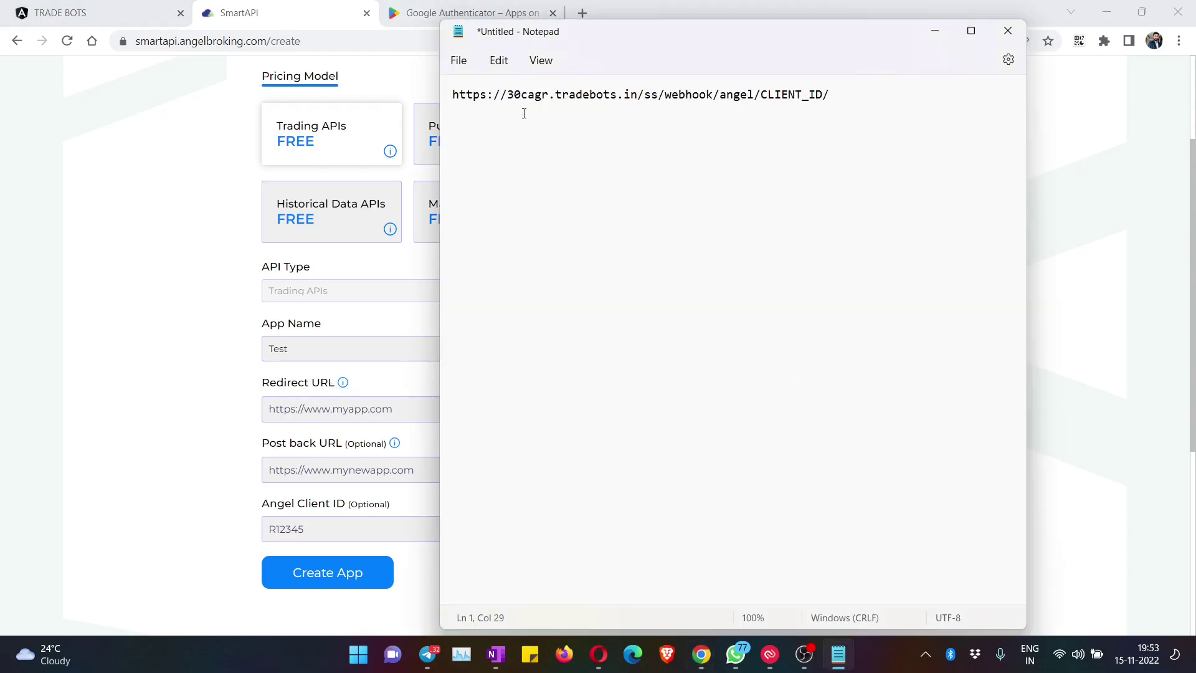
Step: Check the account's client ID on the Trade Bots brokers page against the Notepad webhook URL
left_click(782, 94)
left_click_drag(862, 94, 453, 100)
left_click(473, 98)
left_click(112, 9)
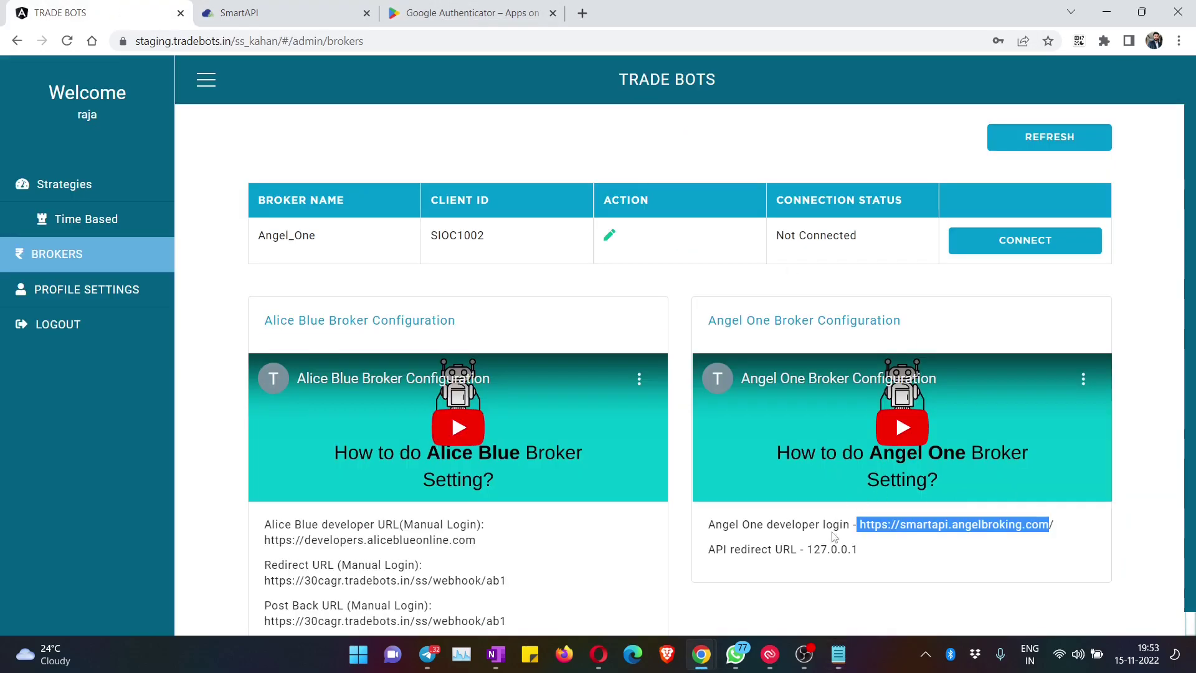
left_click(798, 548)
left_click_drag(751, 551, 895, 560)
left_click(896, 560)
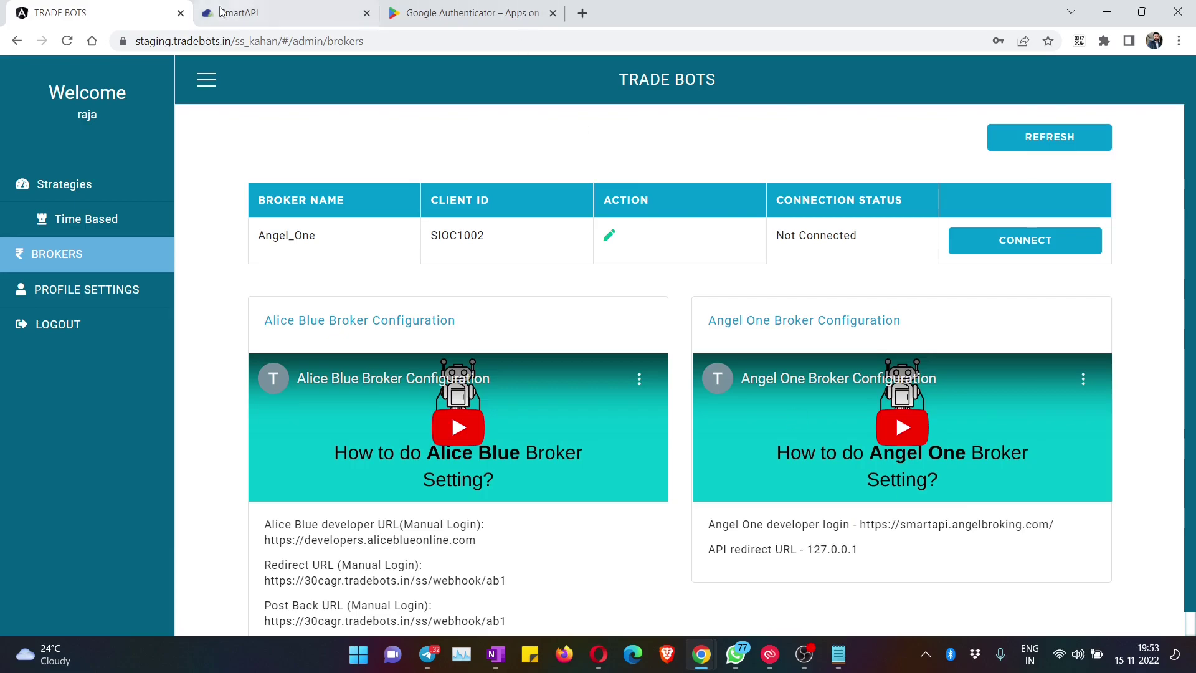
key("alt+Tab")
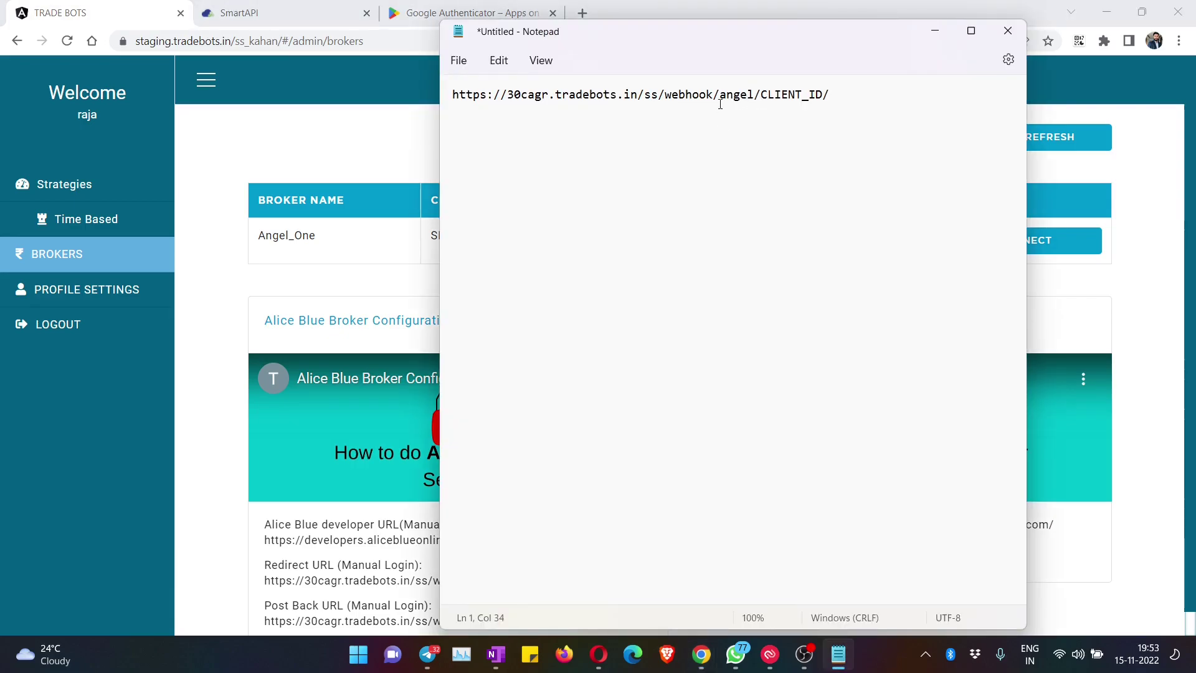
key("alt+Tab")
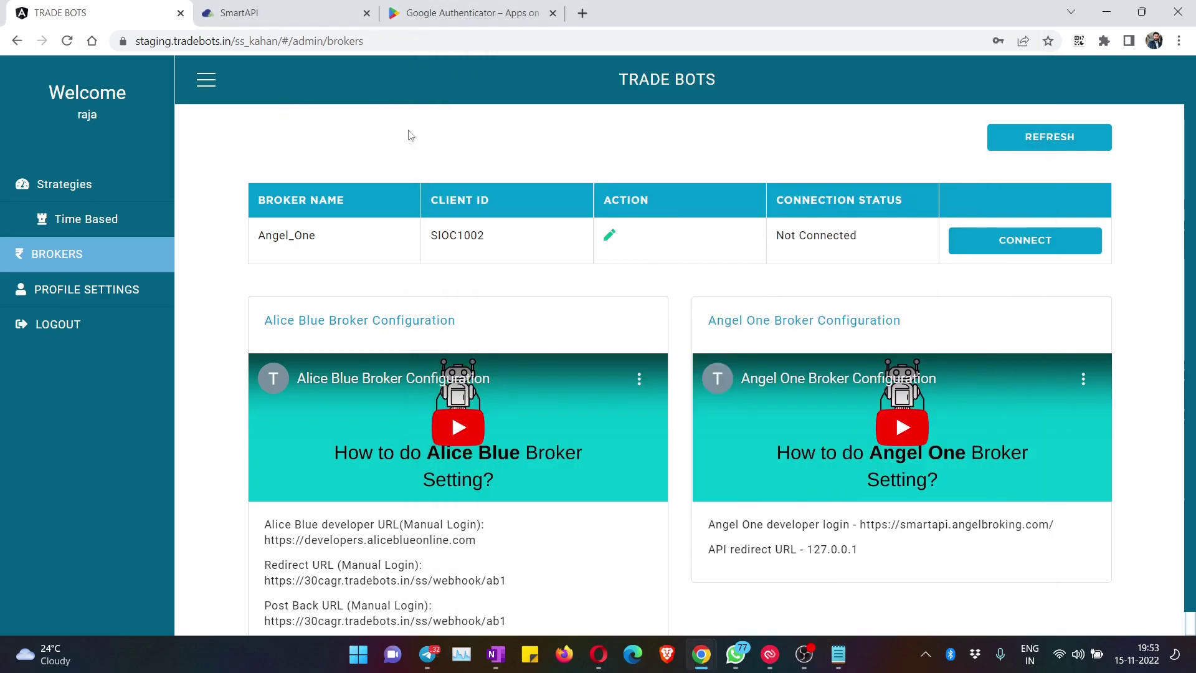
key("alt+Tab")
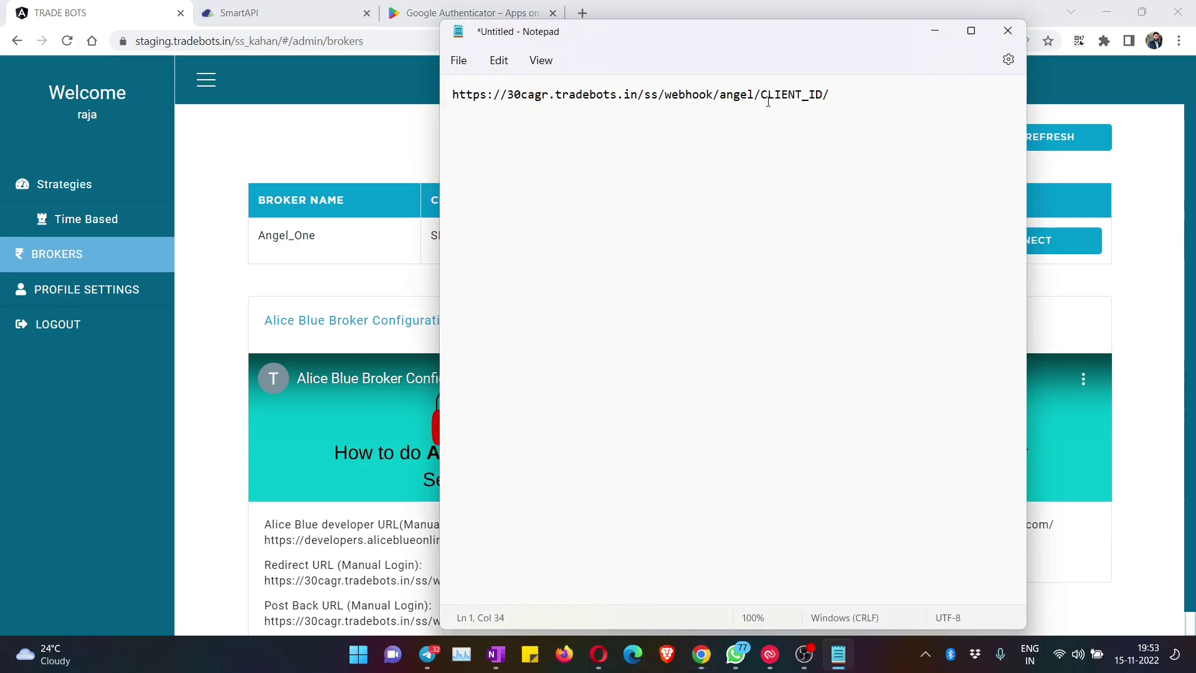
Step: Replace CLIENT_ID in the webhook URL with the account's client ID and copy the whole URL
left_click(770, 99)
left_click_drag(761, 95, 824, 95)
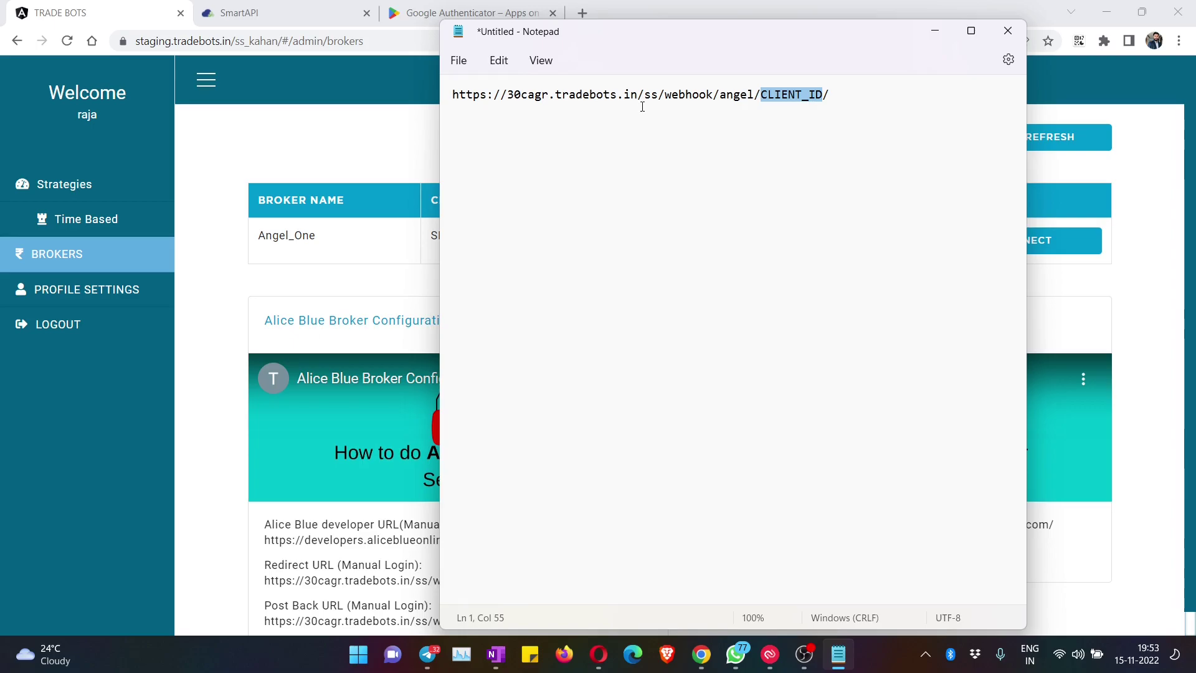
left_click(797, 132)
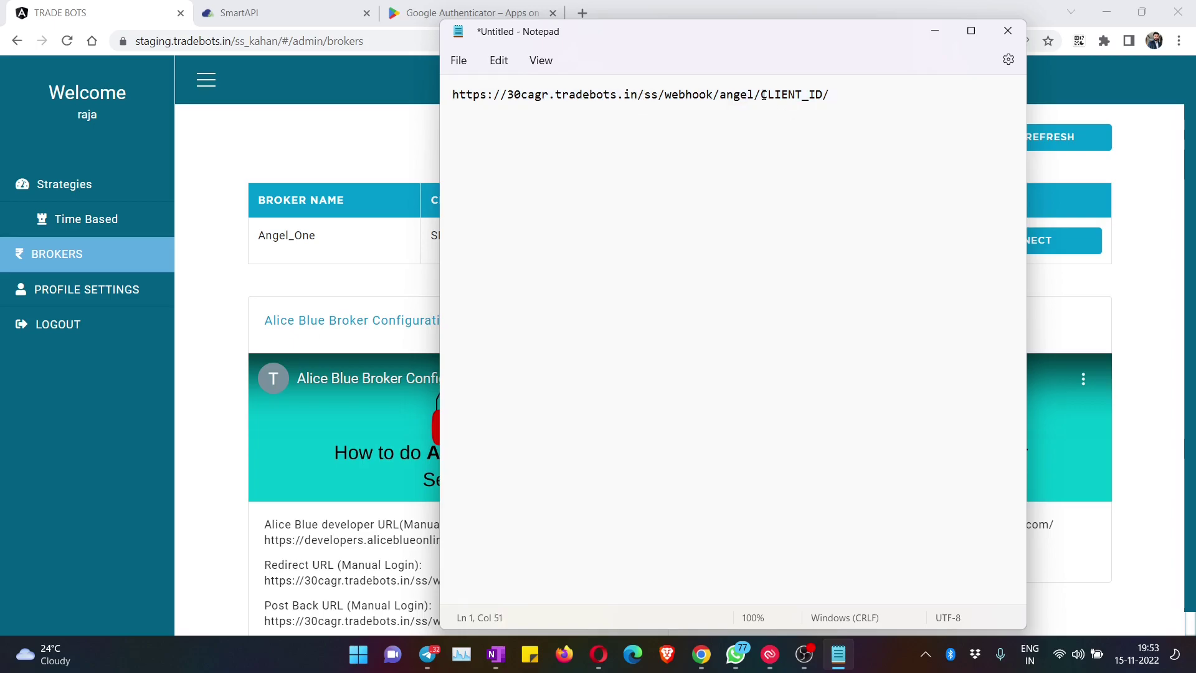
left_click_drag(763, 95, 824, 97)
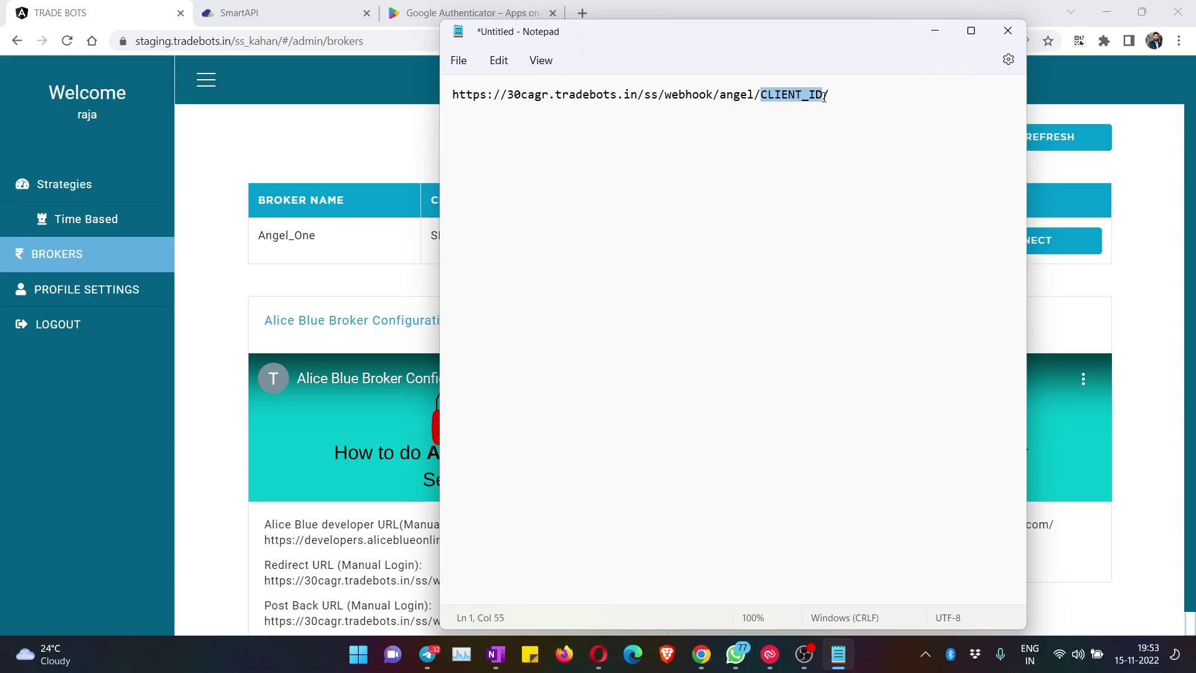
key("BackSpace")
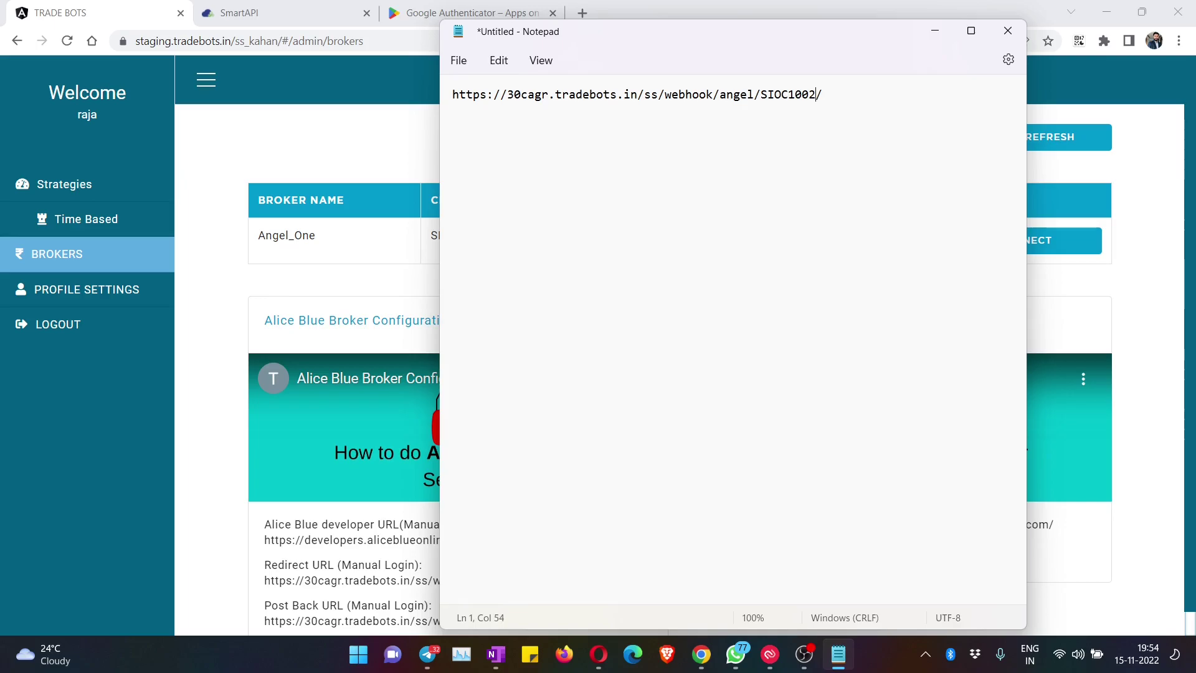
key("ctrl+a")
key("ctrl+c")
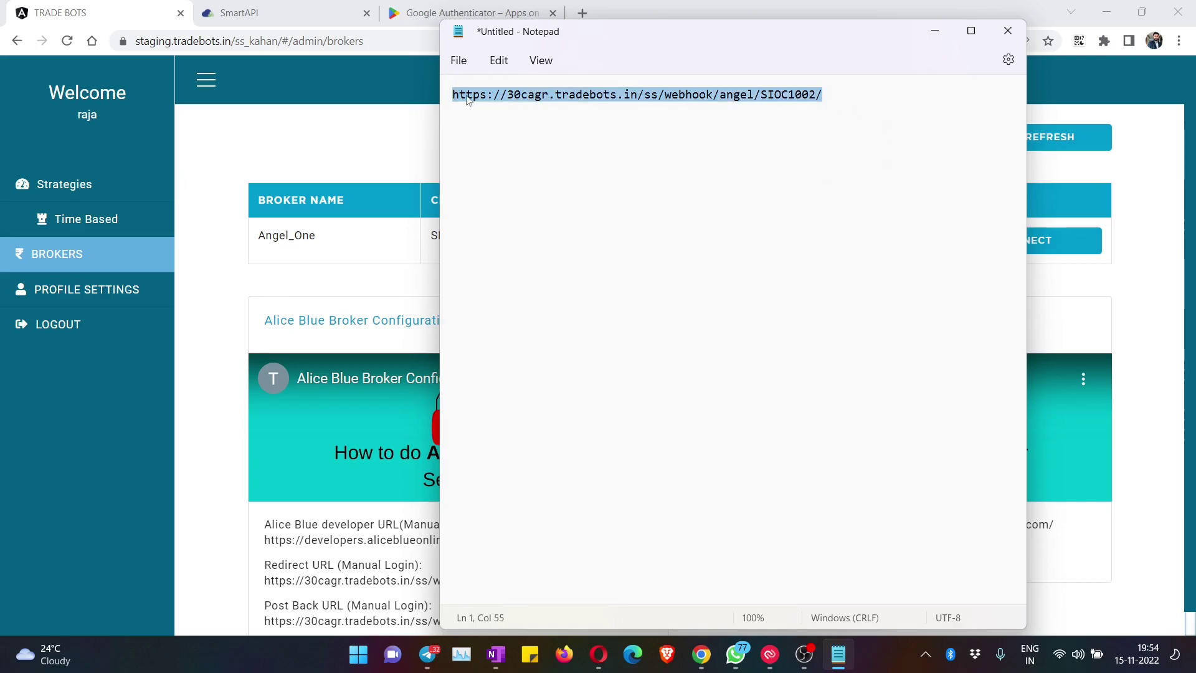
Step: Paste the edited webhook URL into the SmartAPI app's Redirect URL field
left_click(284, 13)
left_click(294, 408)
key("ctrl+v")
Step: Paste the webhook URL as Post back URL, enter the Angel Client ID, and create the Test app
left_click(568, 425)
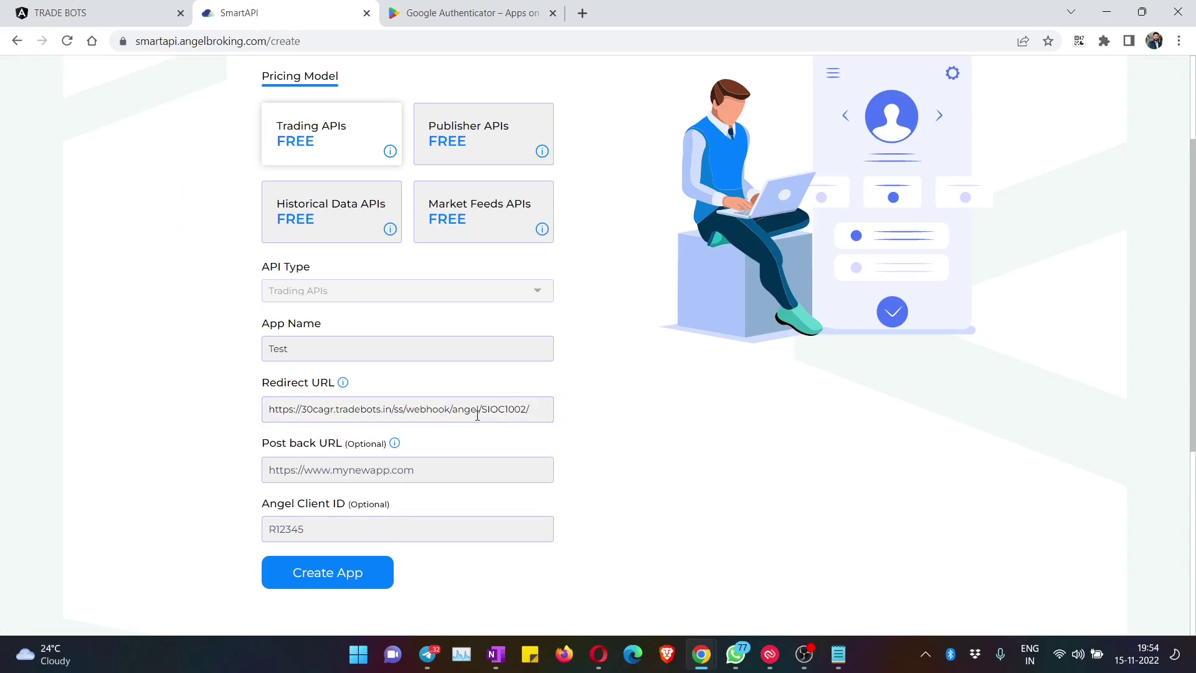
left_click(294, 468)
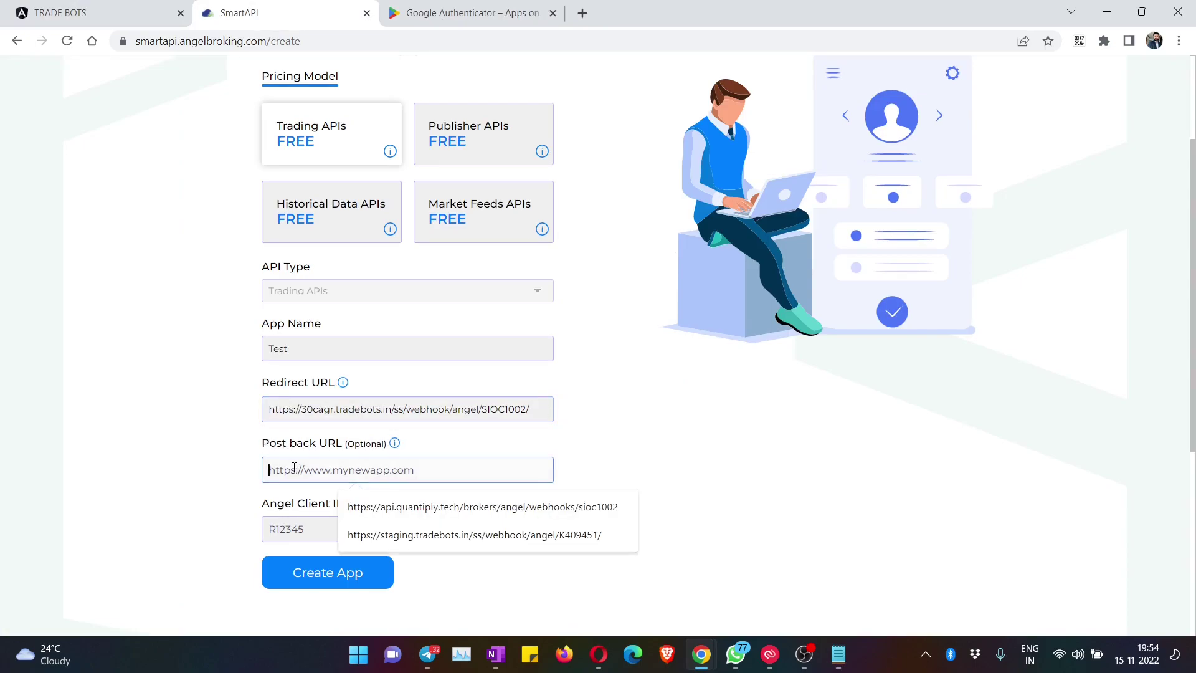
key("ctrl+v")
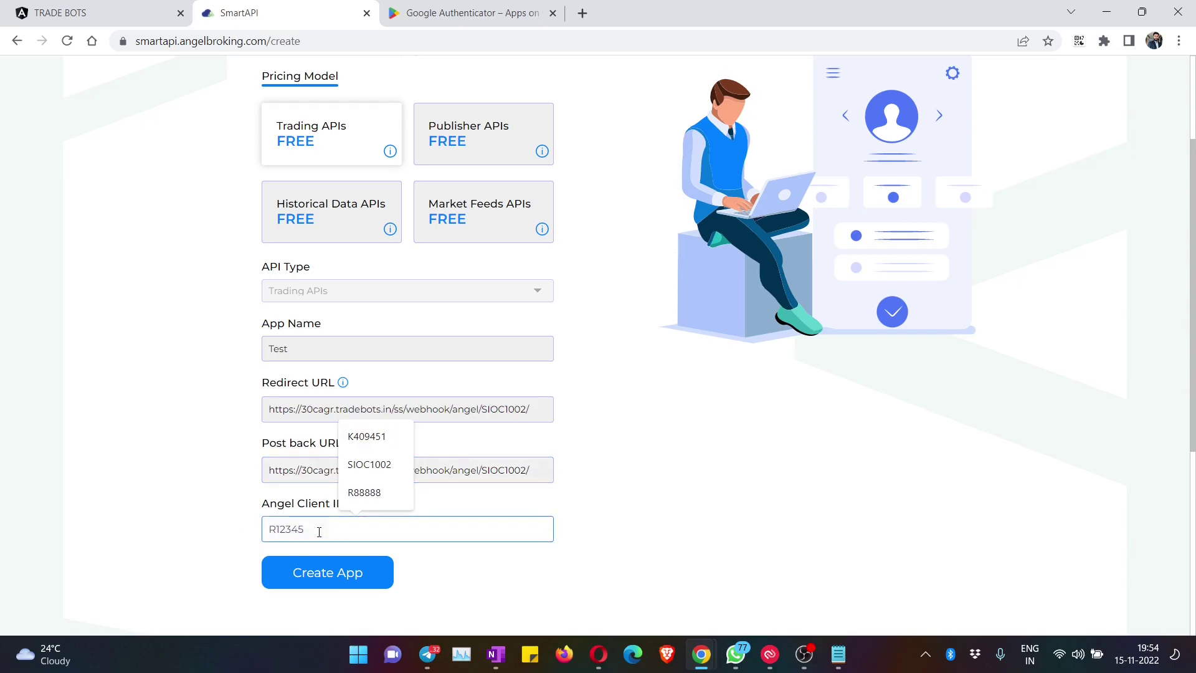
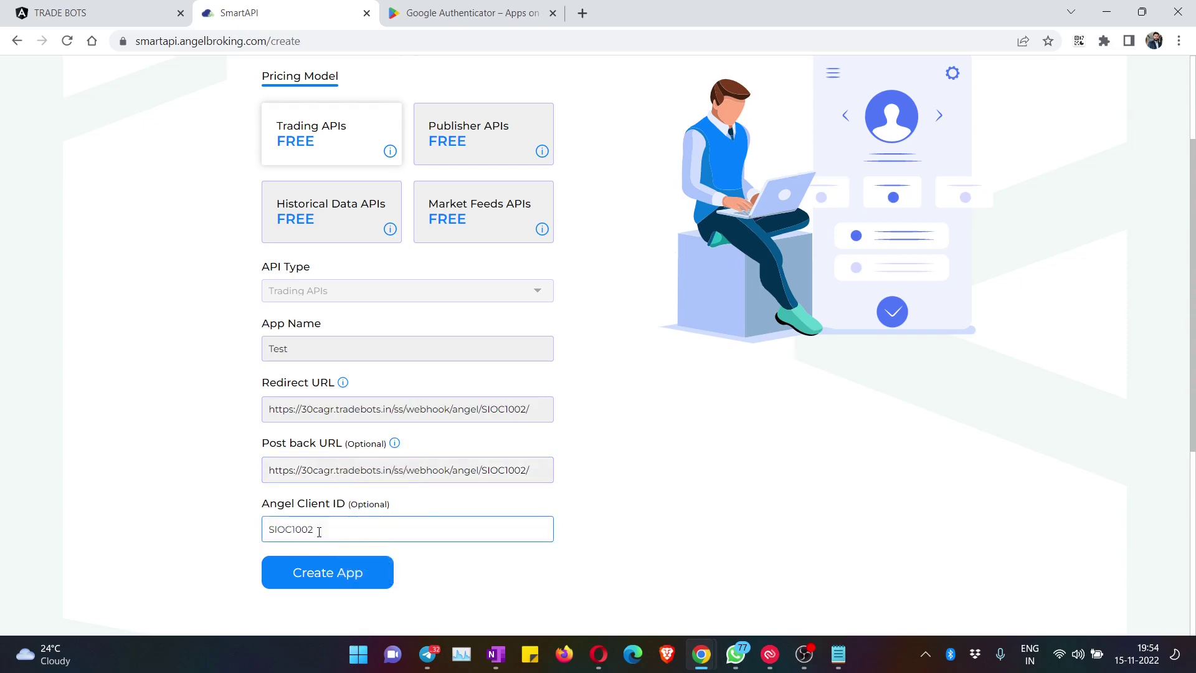
left_click(633, 473)
left_click(347, 584)
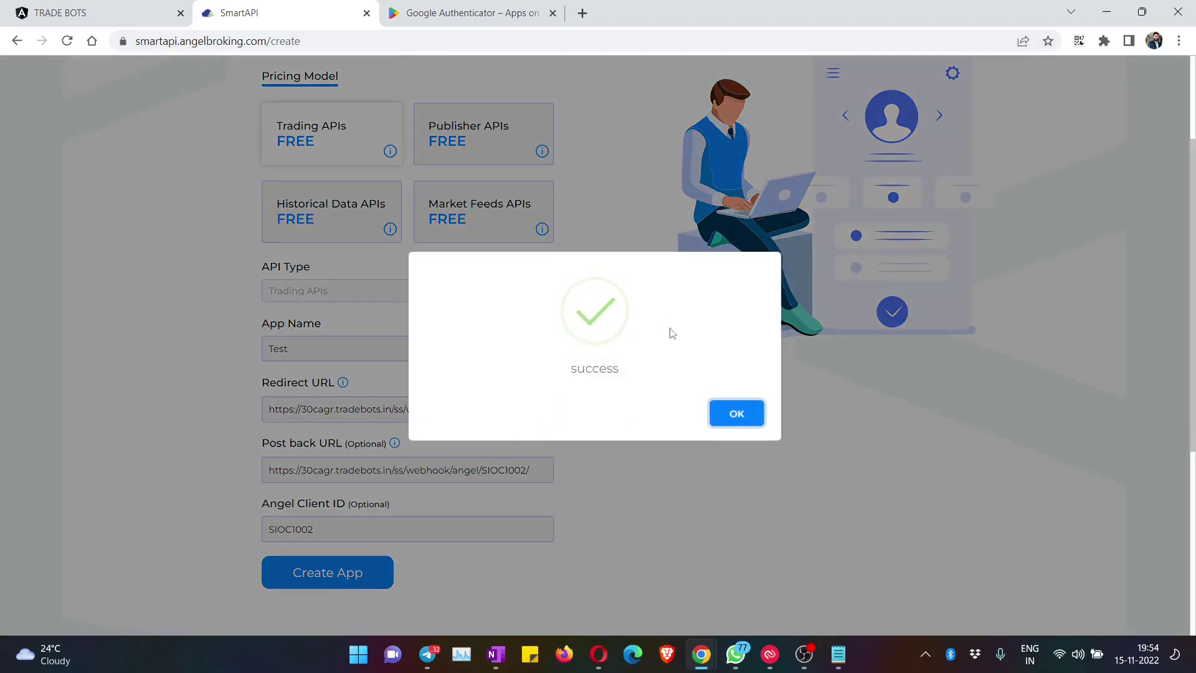
Step: Dismiss the success message and copy the Test app's API key from the apps list
left_click(742, 414)
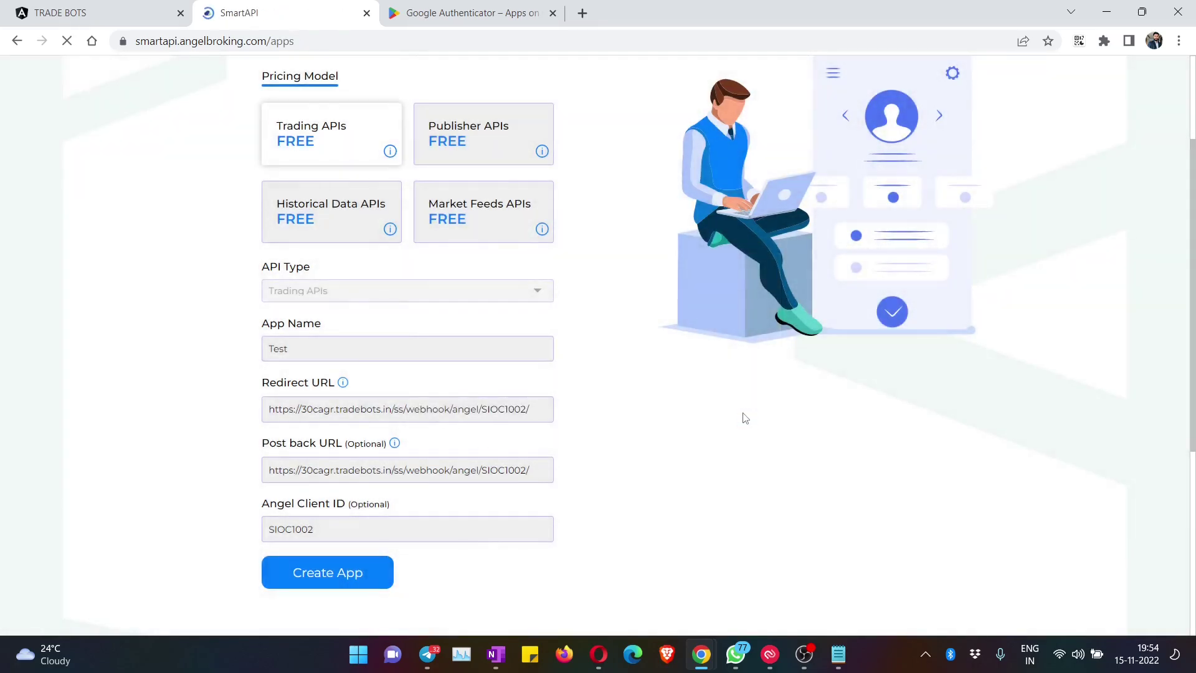
scroll(212, 315, "down", 13)
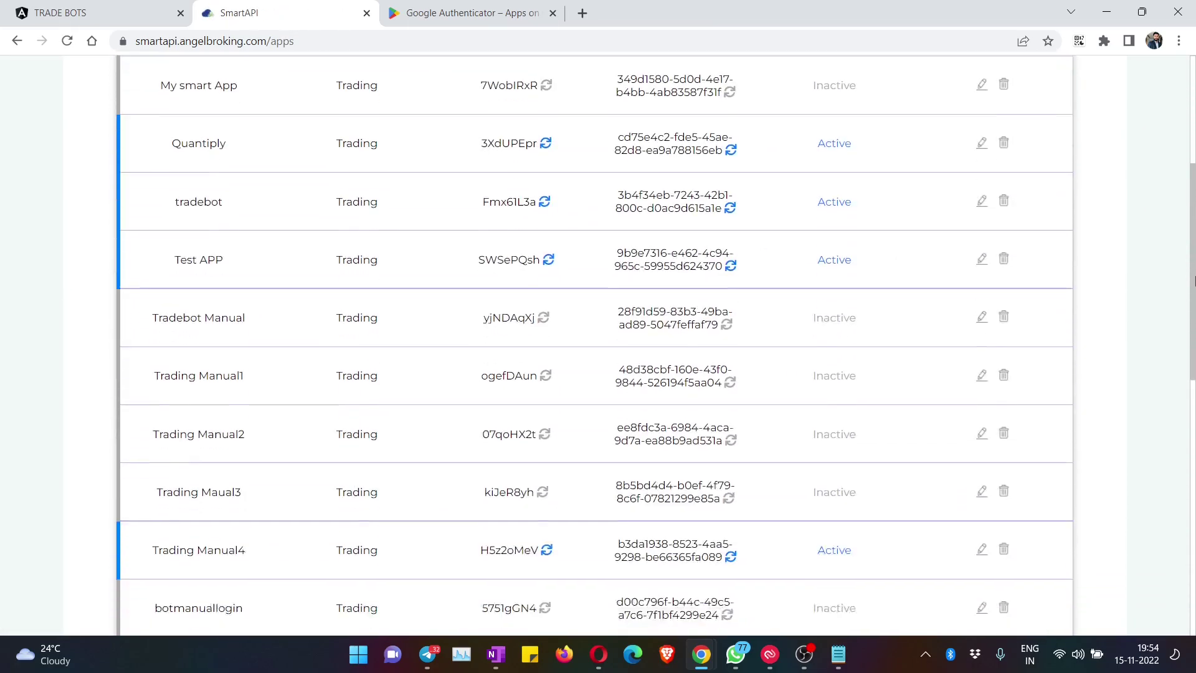
left_click_drag(187, 311, 859, 315)
left_click(834, 414)
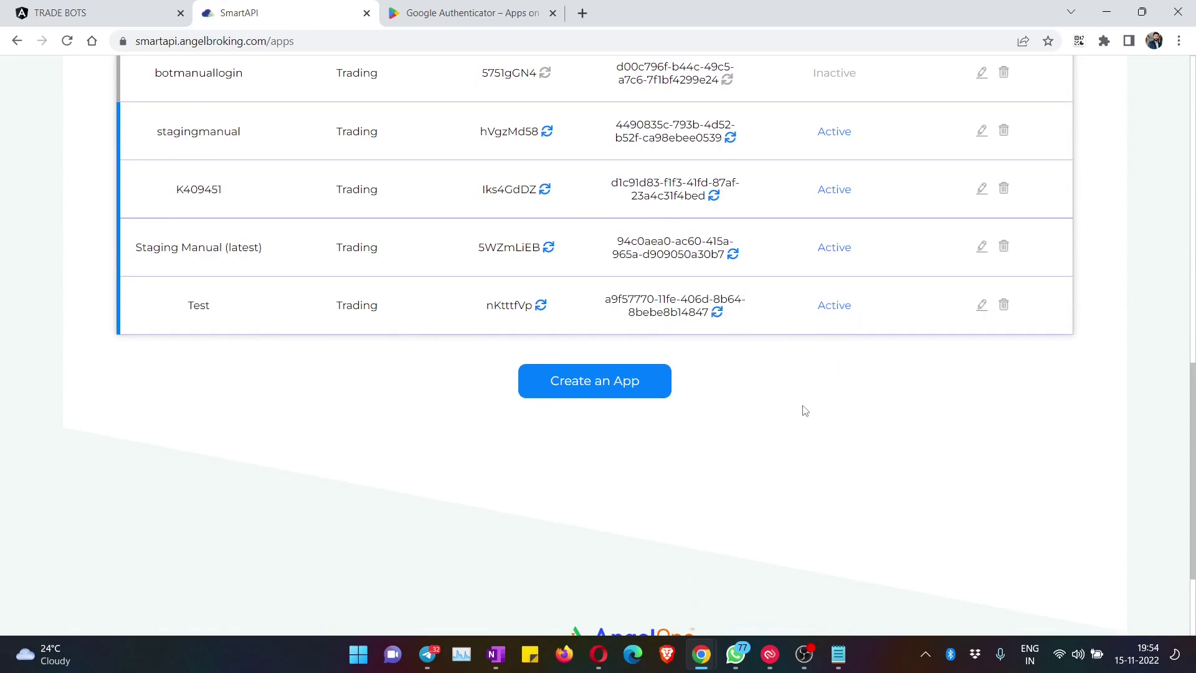
double_click(514, 304)
right_click(514, 304)
left_click(526, 315)
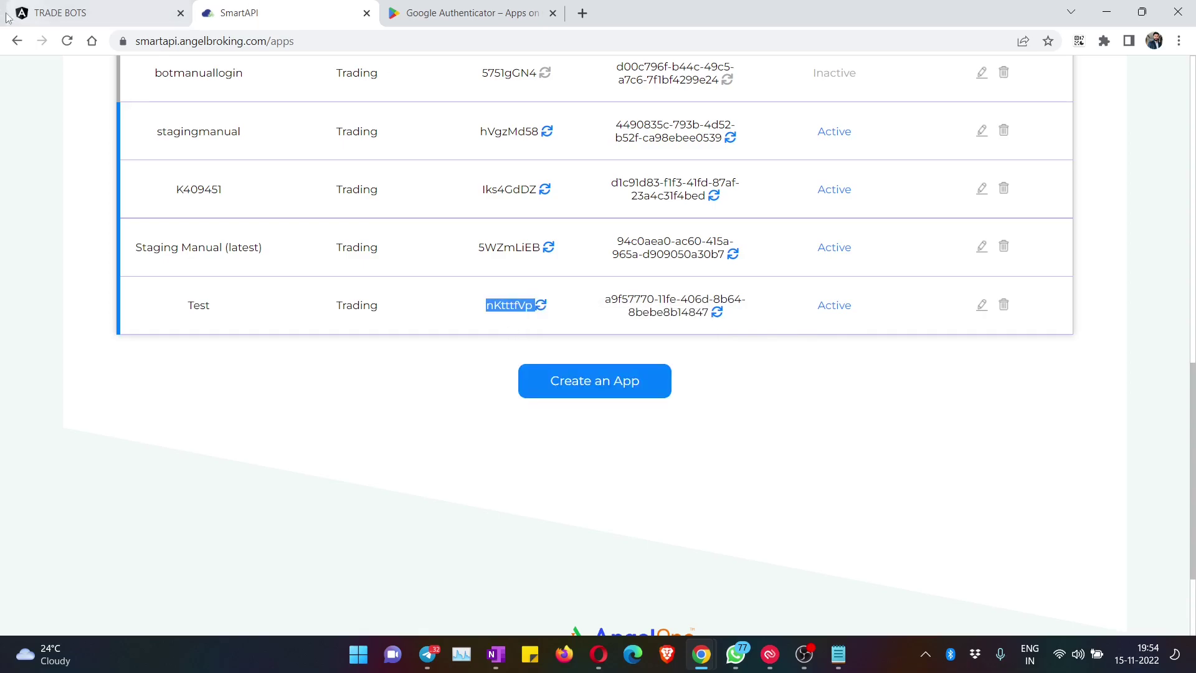
left_click(85, 12)
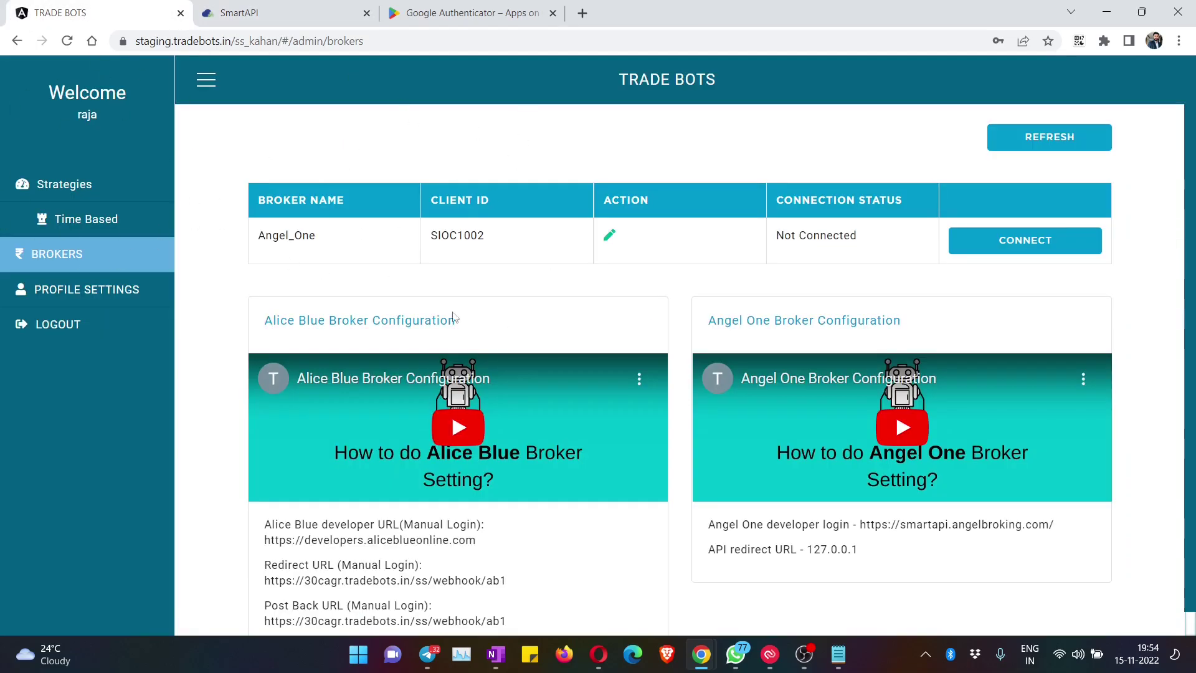
Step: Clear the old Angel One app key and client secret, paste the Test API key into APP ID/KEY and reveal it
left_click(610, 235)
double_click(448, 215)
key("BackSpace")
double_click(490, 333)
key("BackSpace")
left_click(416, 204)
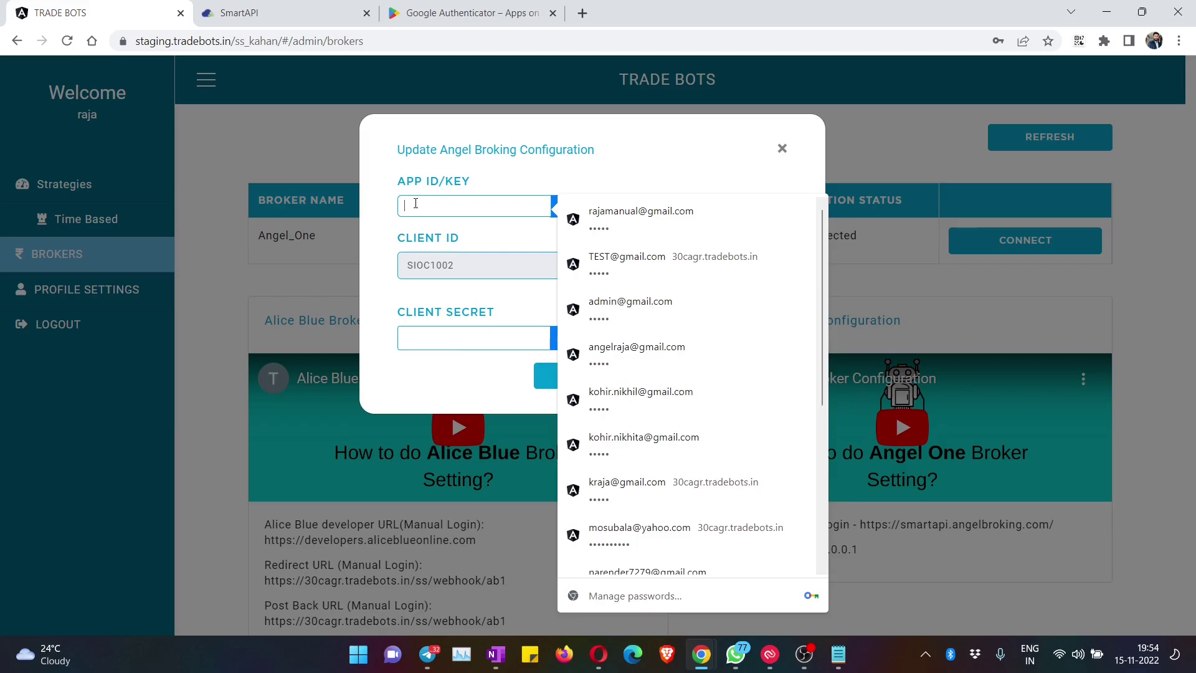
key("ctrl+v")
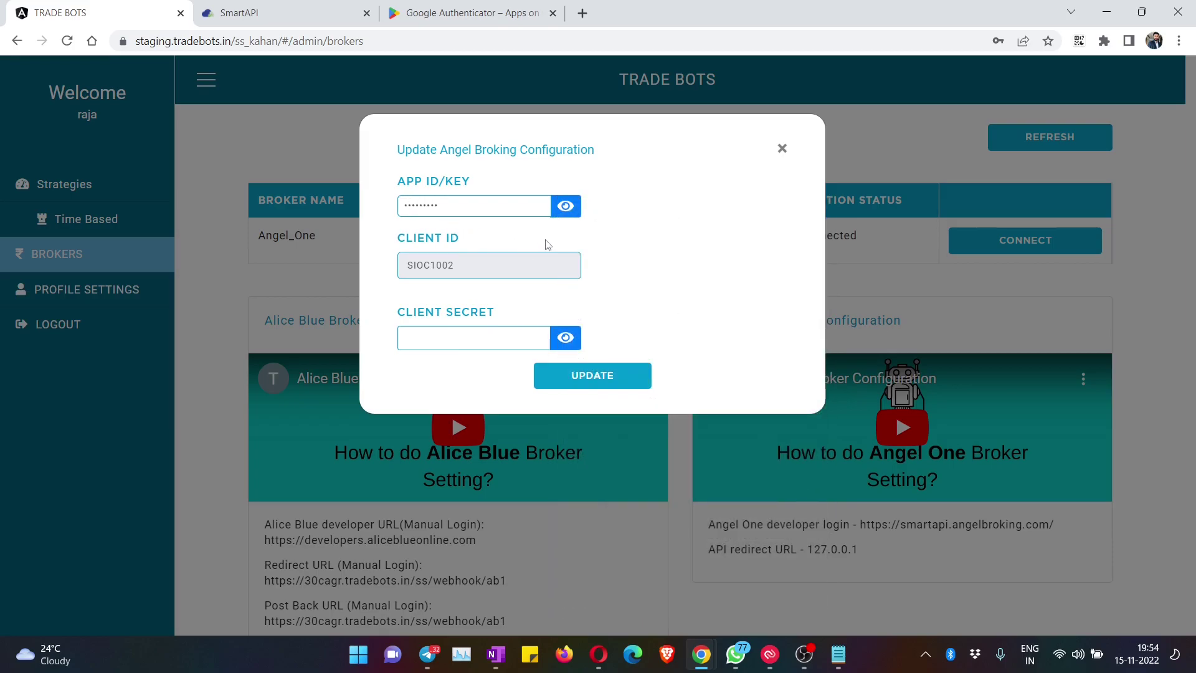
left_click(565, 206)
Step: Copy the Test app's secret key from the SmartAPI apps list
left_click(249, 13)
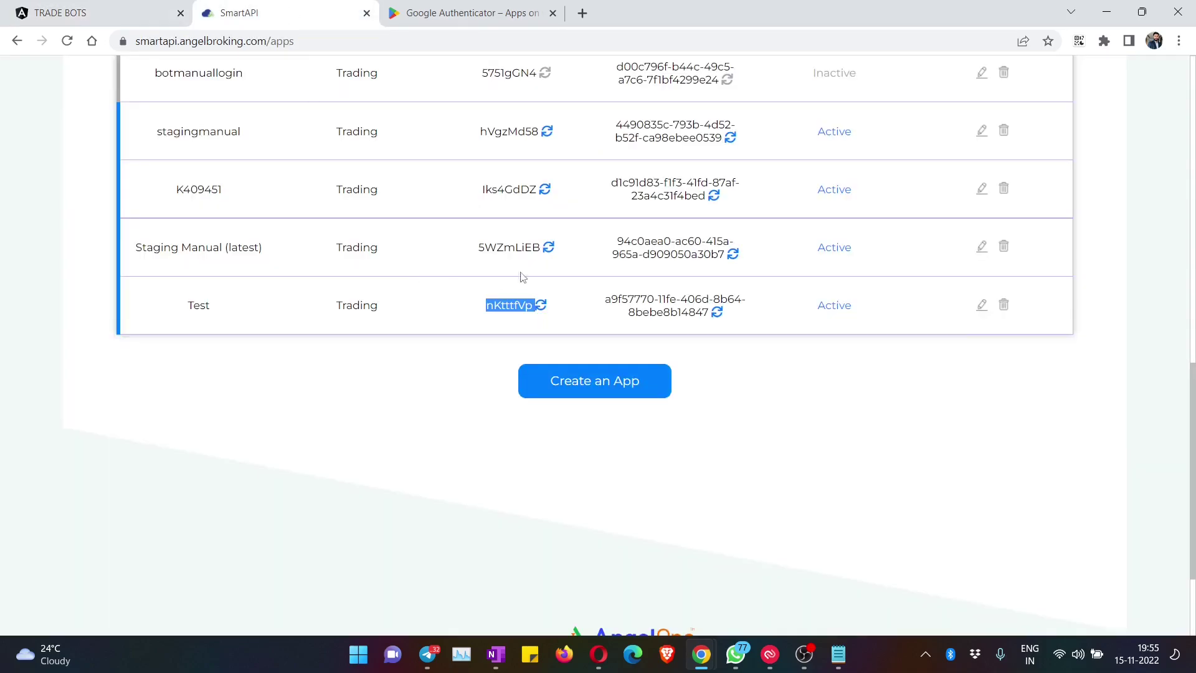
triple_click(597, 304)
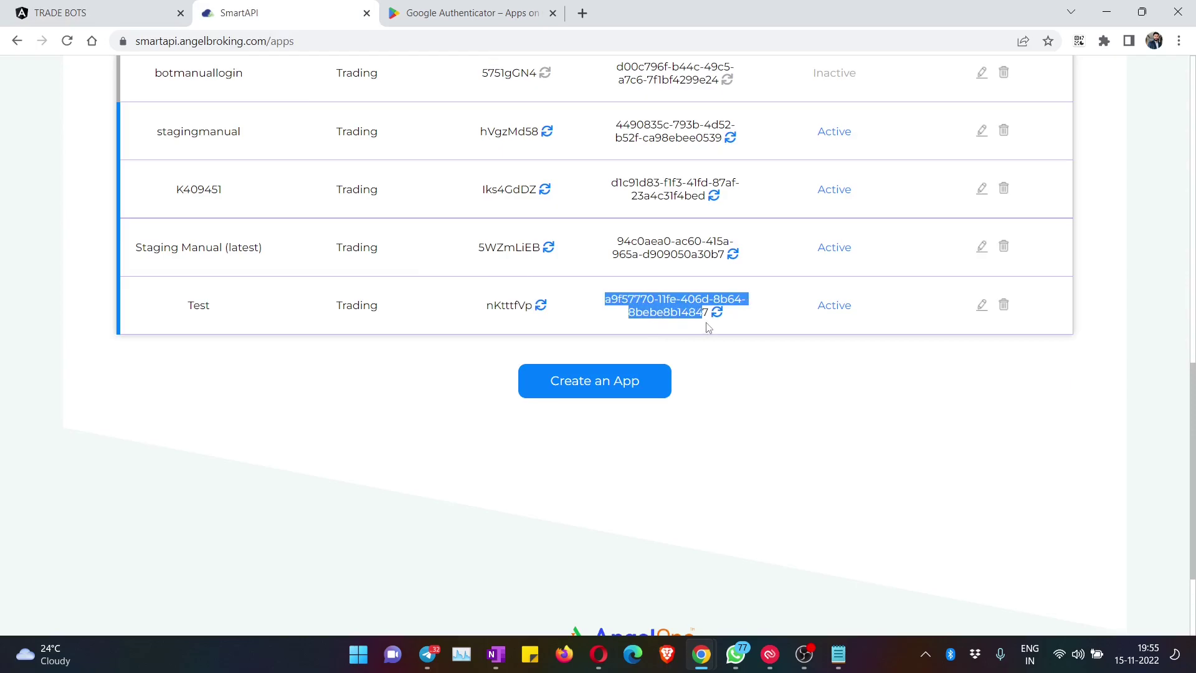
right_click(678, 304)
left_click(706, 315)
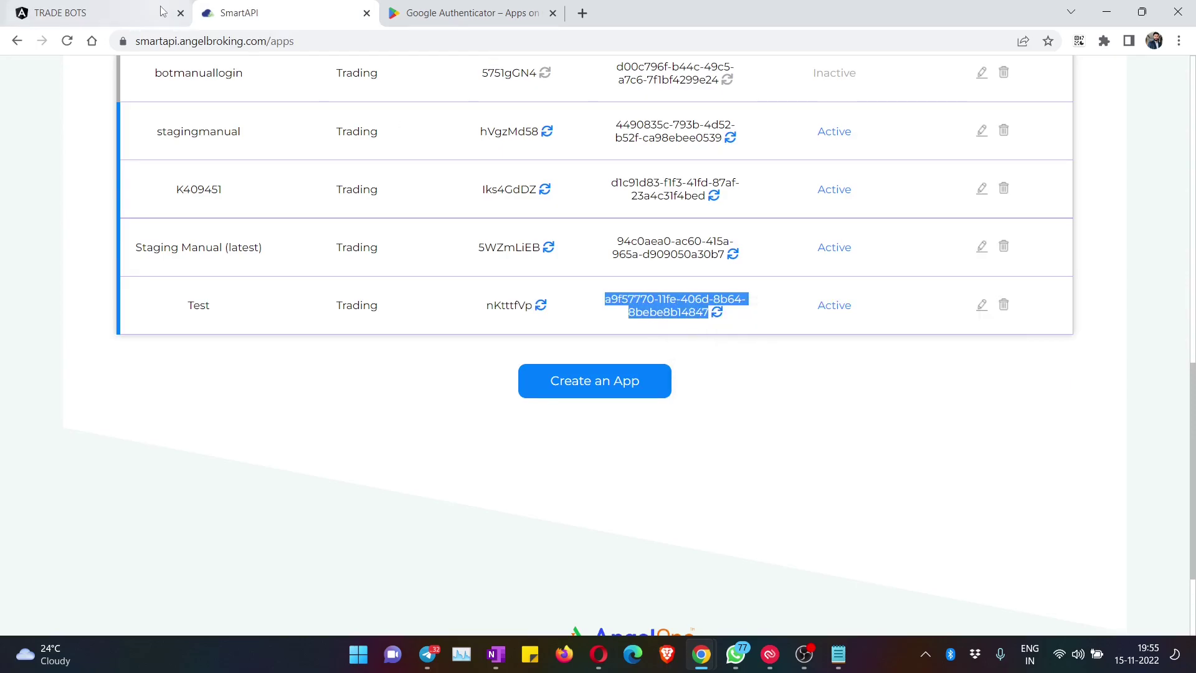
Step: Paste the secret key into CLIENT SECRET, save the Angel One configuration with UPDATE, and dismiss the toast
left_click(124, 12)
left_click(457, 337)
key("ctrl+v")
left_click(565, 337)
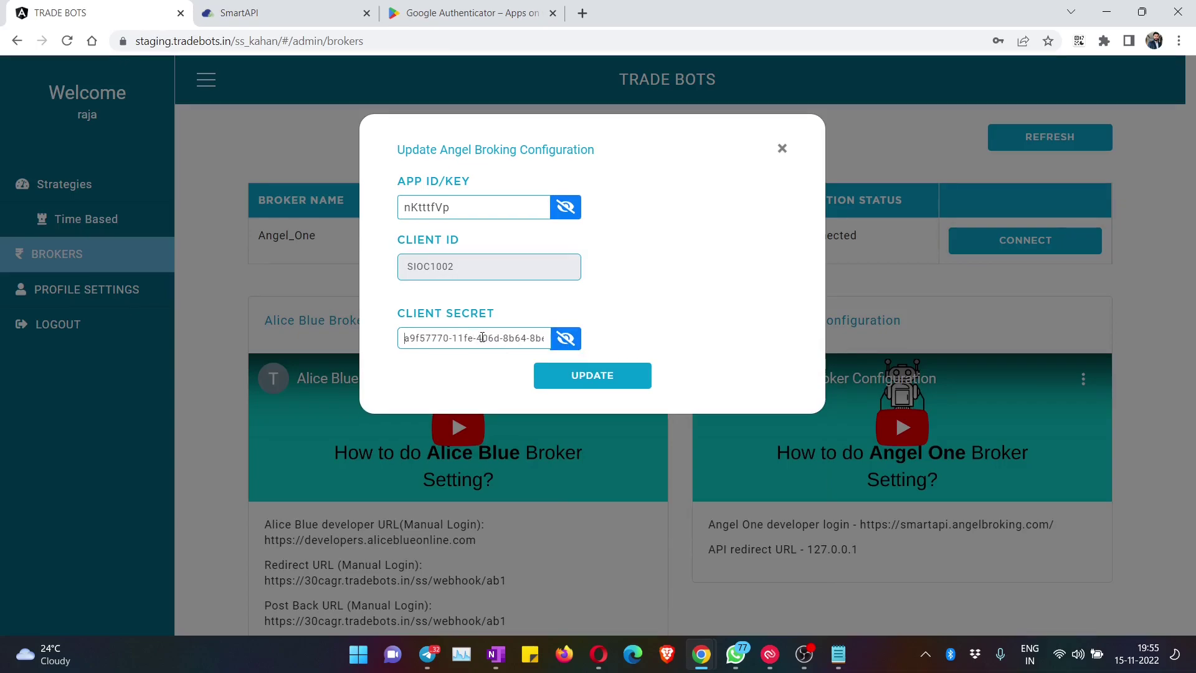
key("End")
left_click(607, 381)
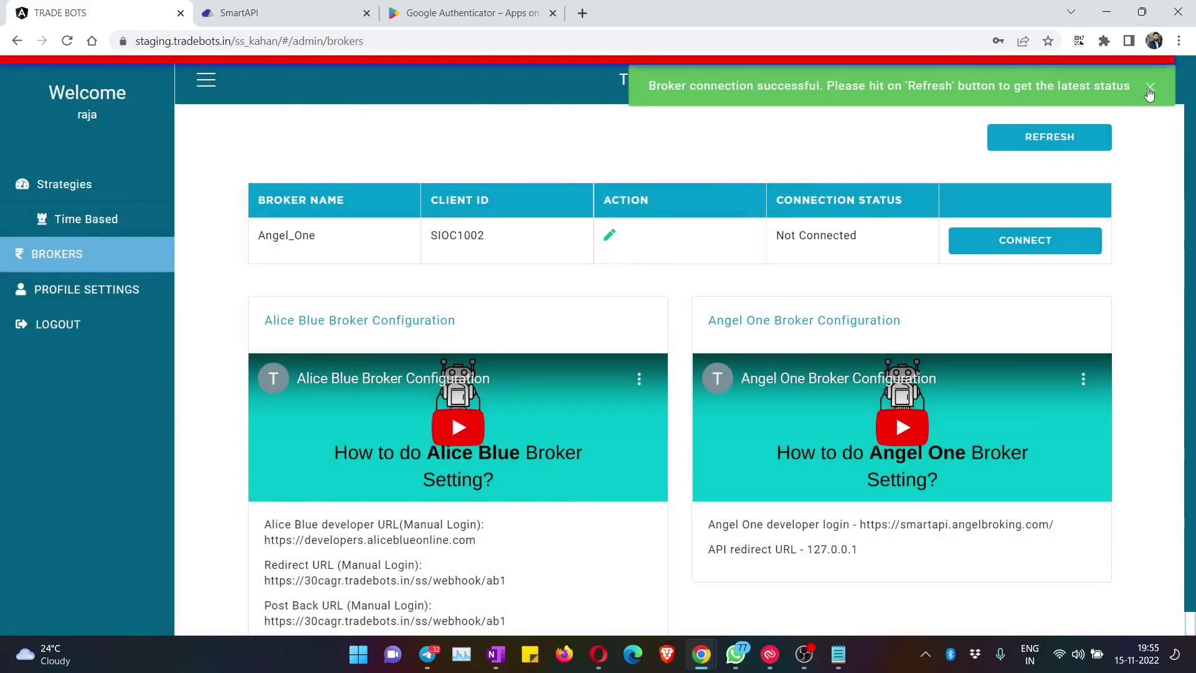
left_click(1151, 88)
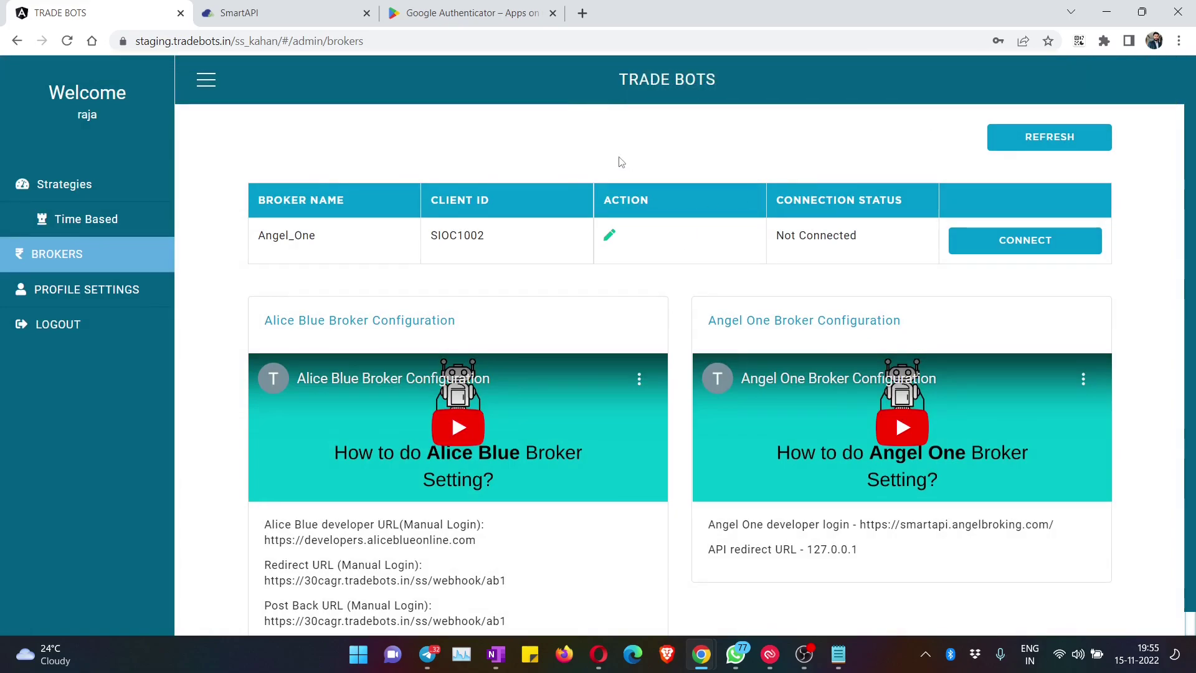
double_click(780, 243)
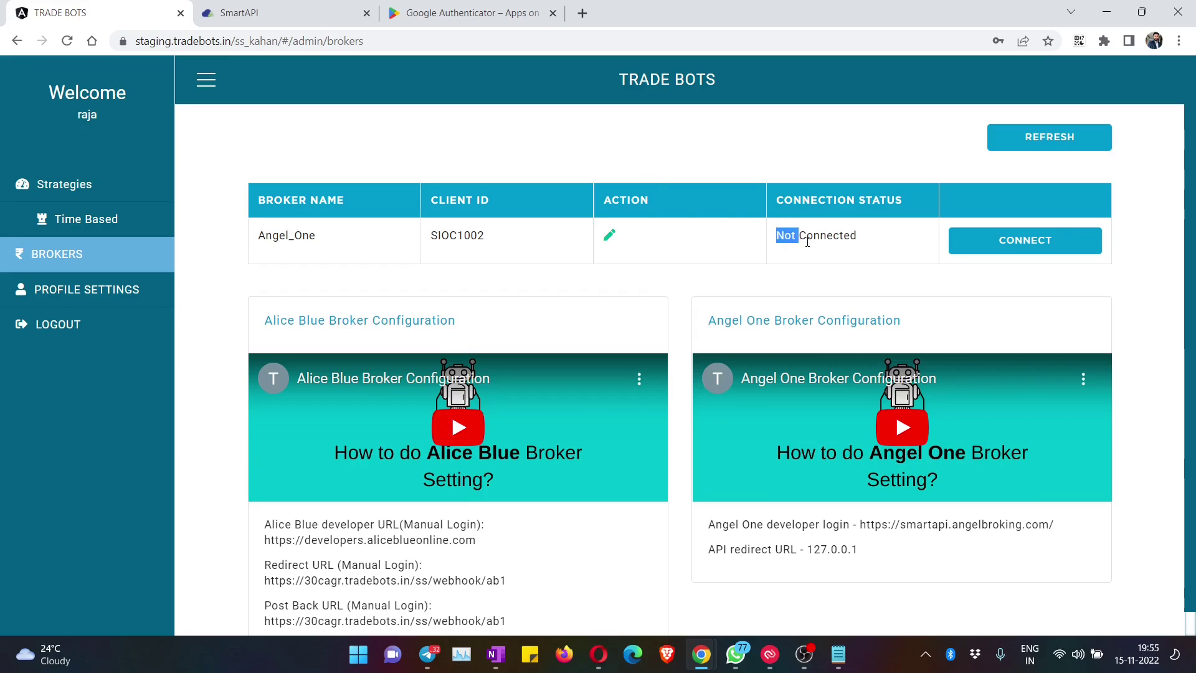
left_click_drag(805, 242, 849, 237)
left_click(870, 247)
Step: Connect Angel One to open the SmartAPI Login to Test page and inspect its address
left_click(1012, 242)
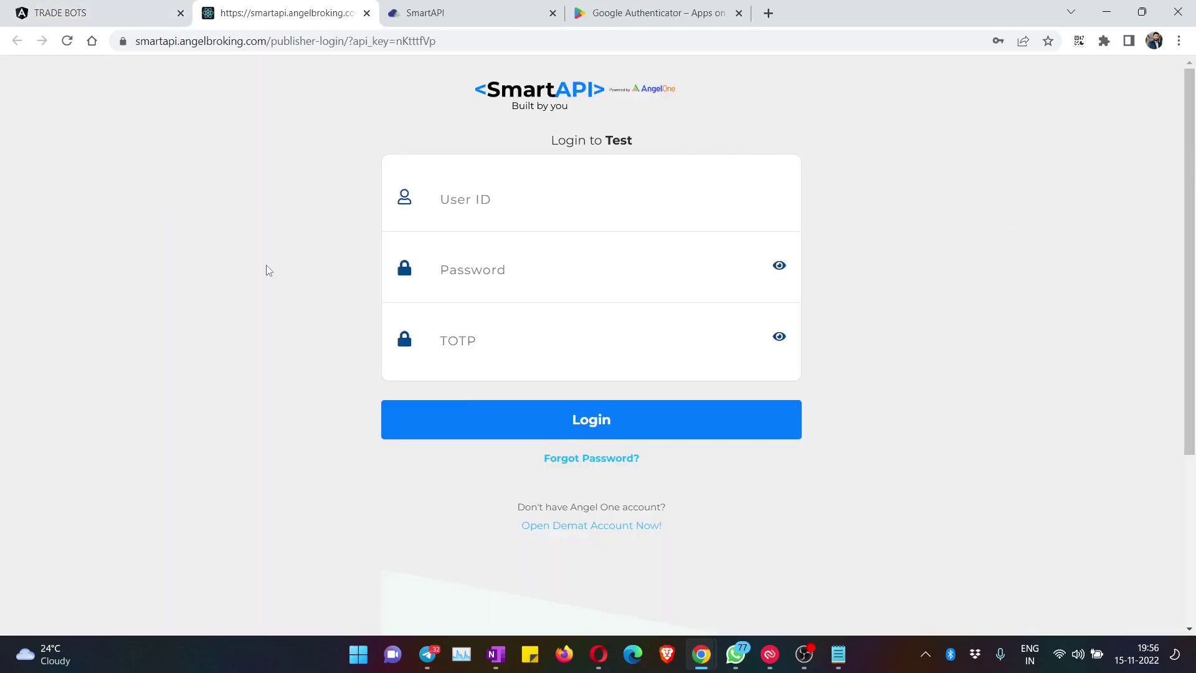
left_click(170, 42)
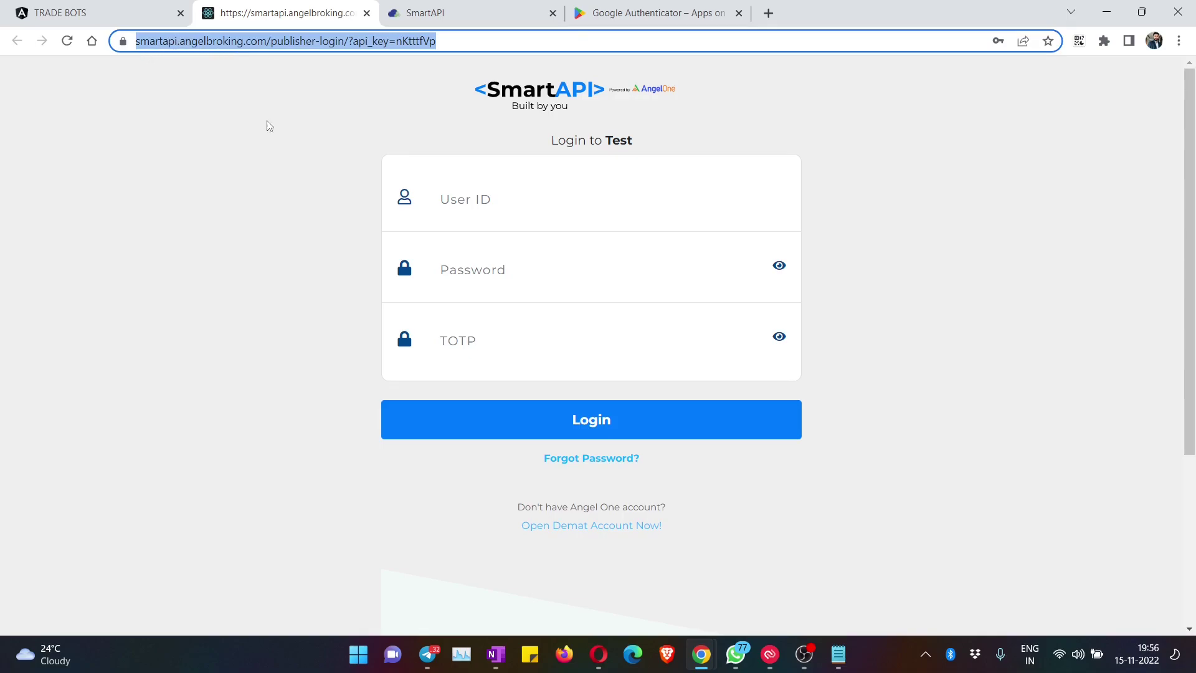
left_click(252, 260)
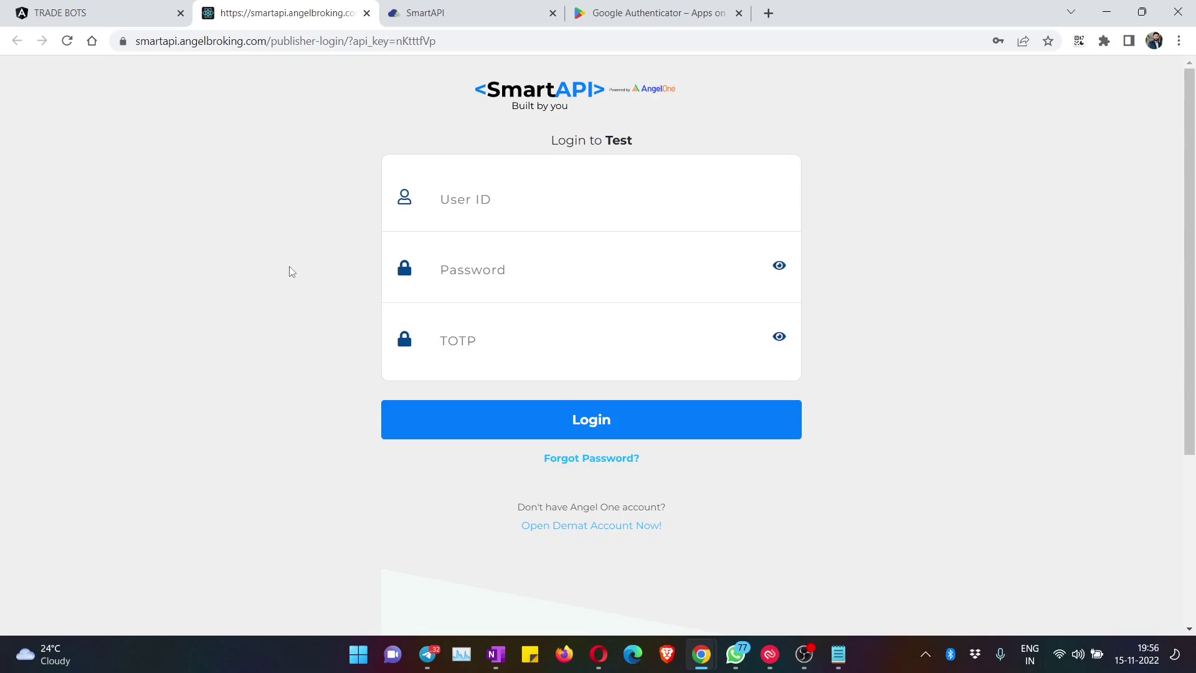
left_click(212, 45)
left_click(206, 96)
left_click(107, 12)
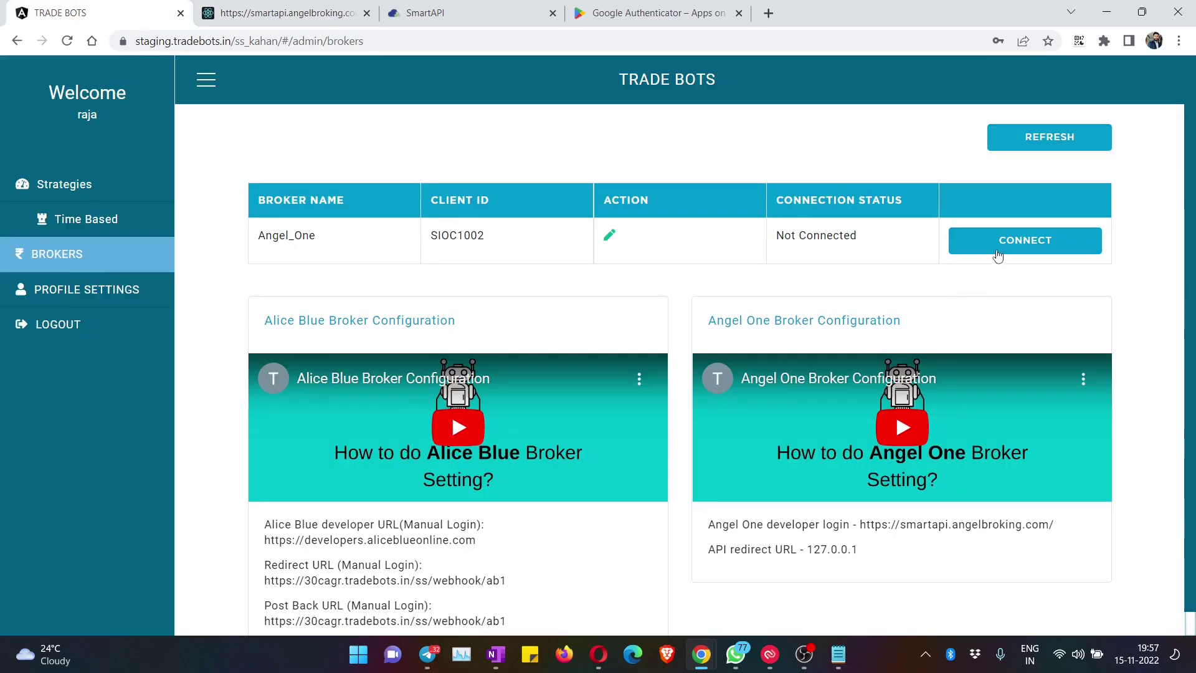
left_click(305, 18)
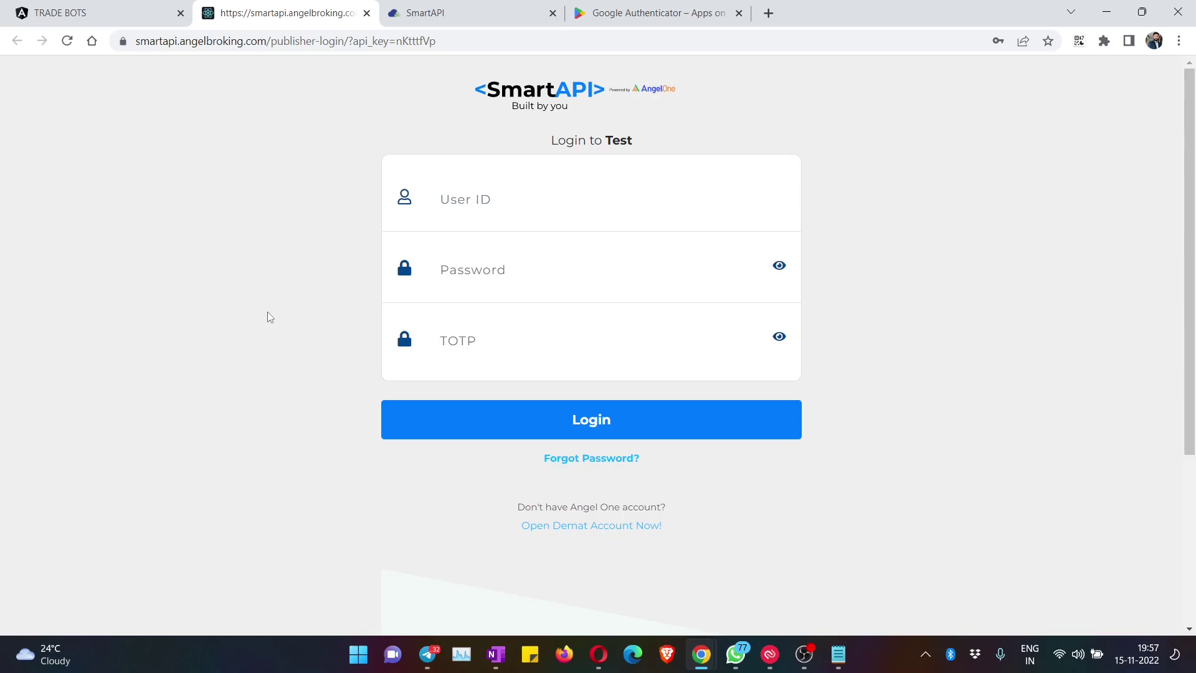
Step: Enter the client ID as User ID and the account password, then return to My Smart APIs & Apps
left_click(486, 199)
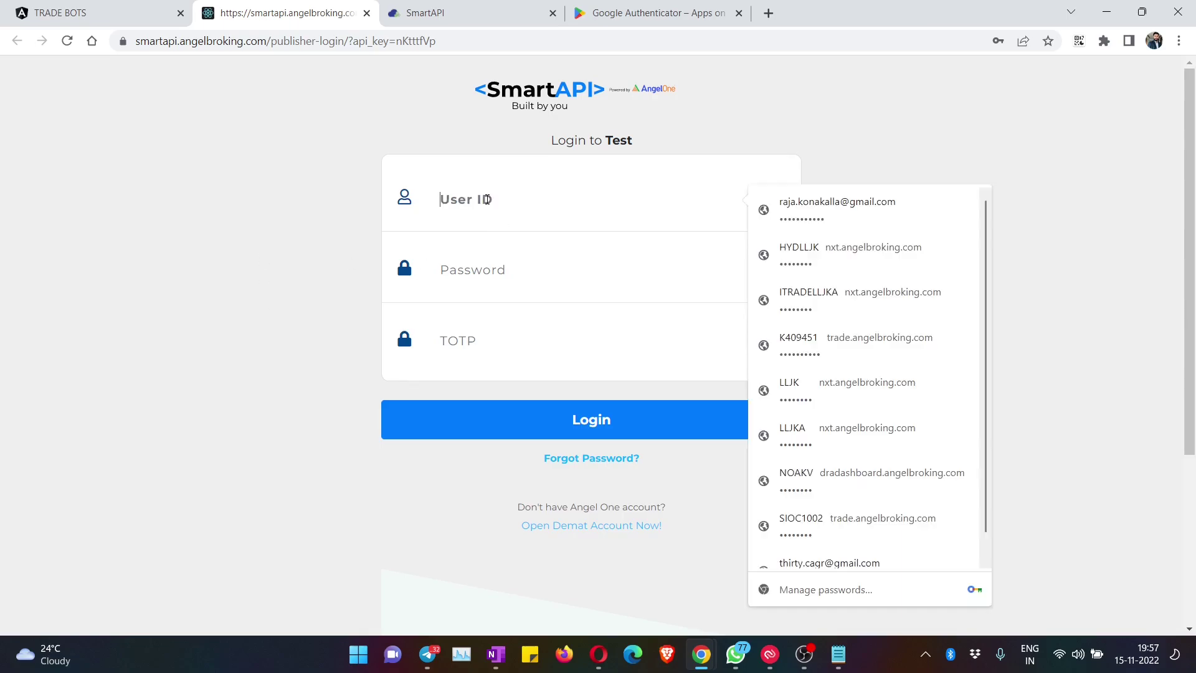
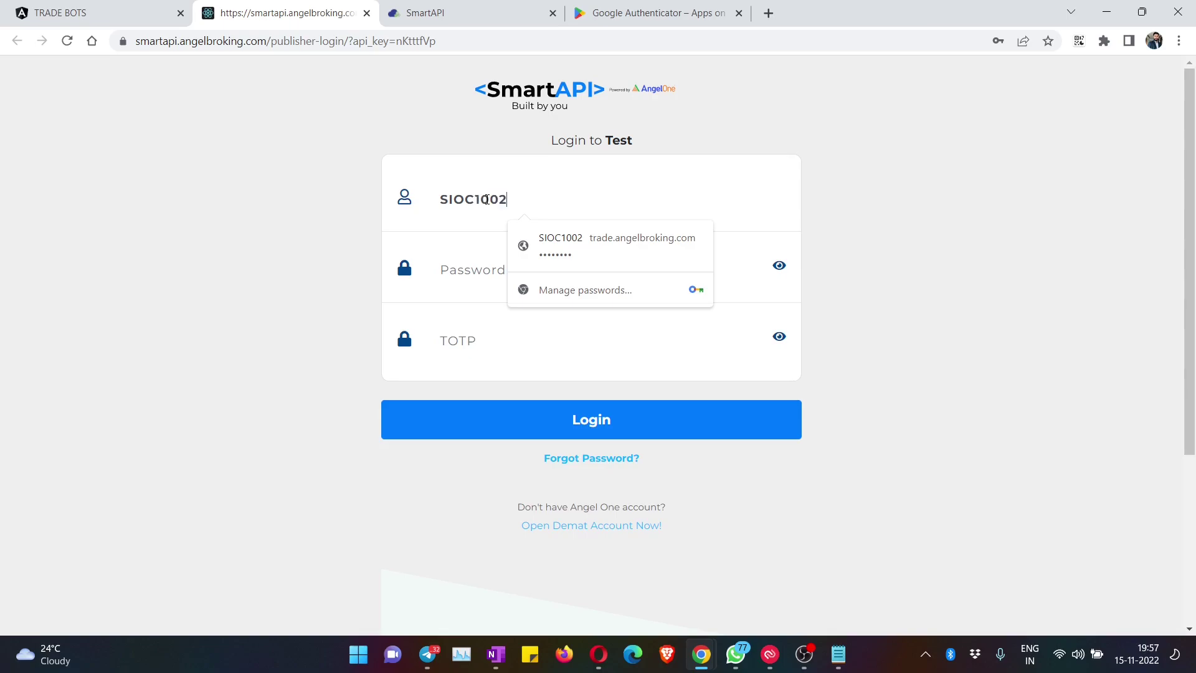
left_click(513, 270)
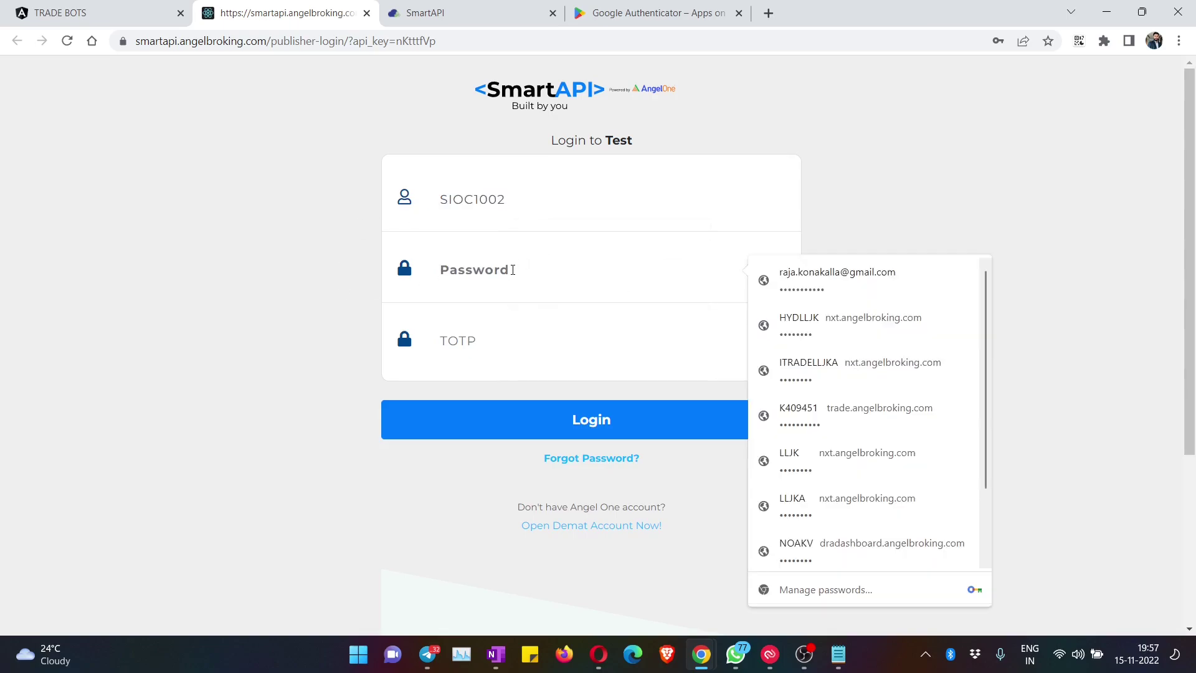
type("••••••••••")
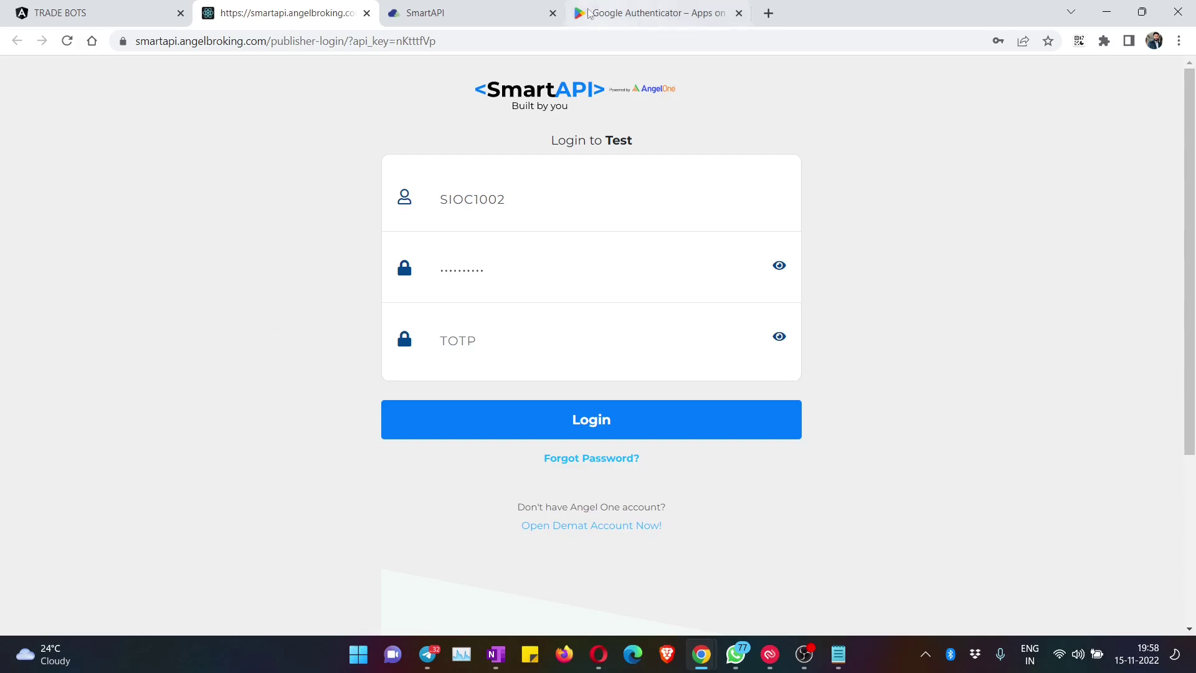
left_click(463, 14)
scroll(869, 322, "up", 15)
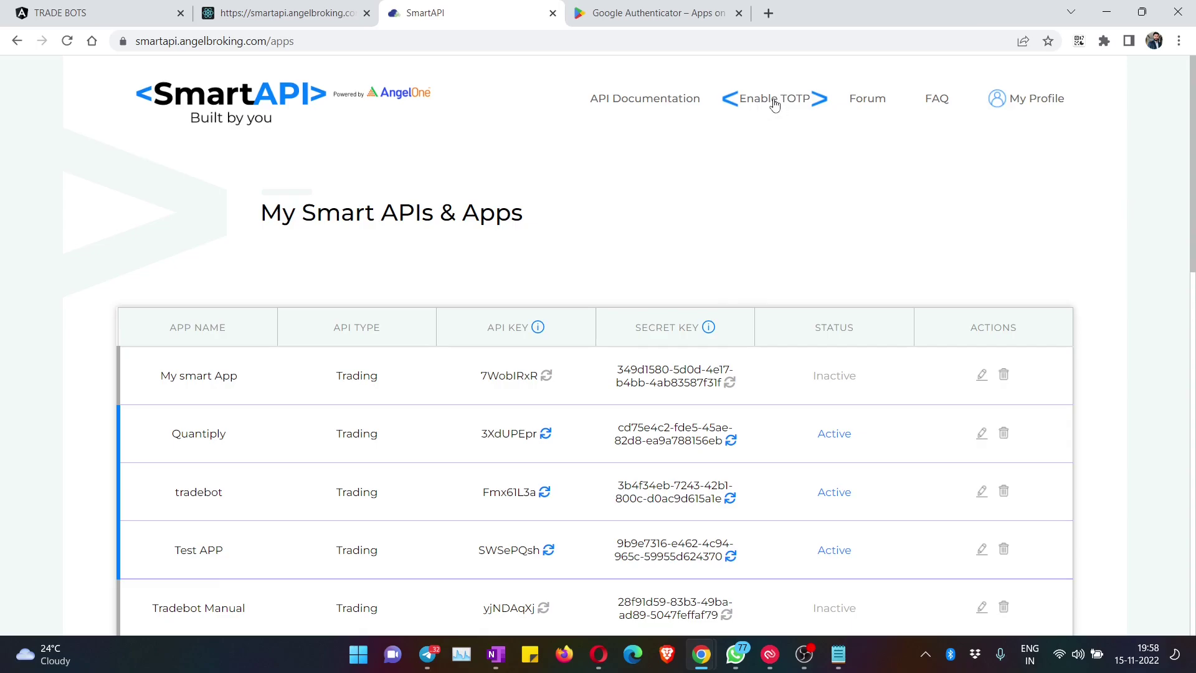
Step: On the Enable TOTP page, sign in with the Angel One client ID and password
left_click(773, 100)
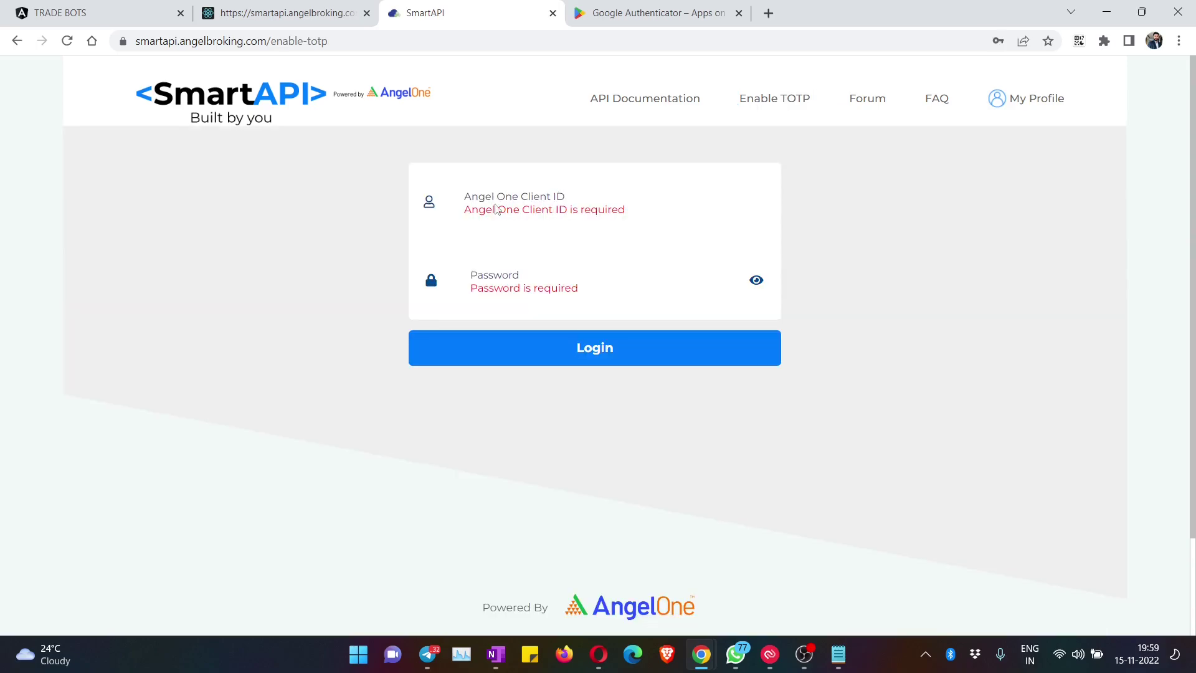
left_click(545, 194)
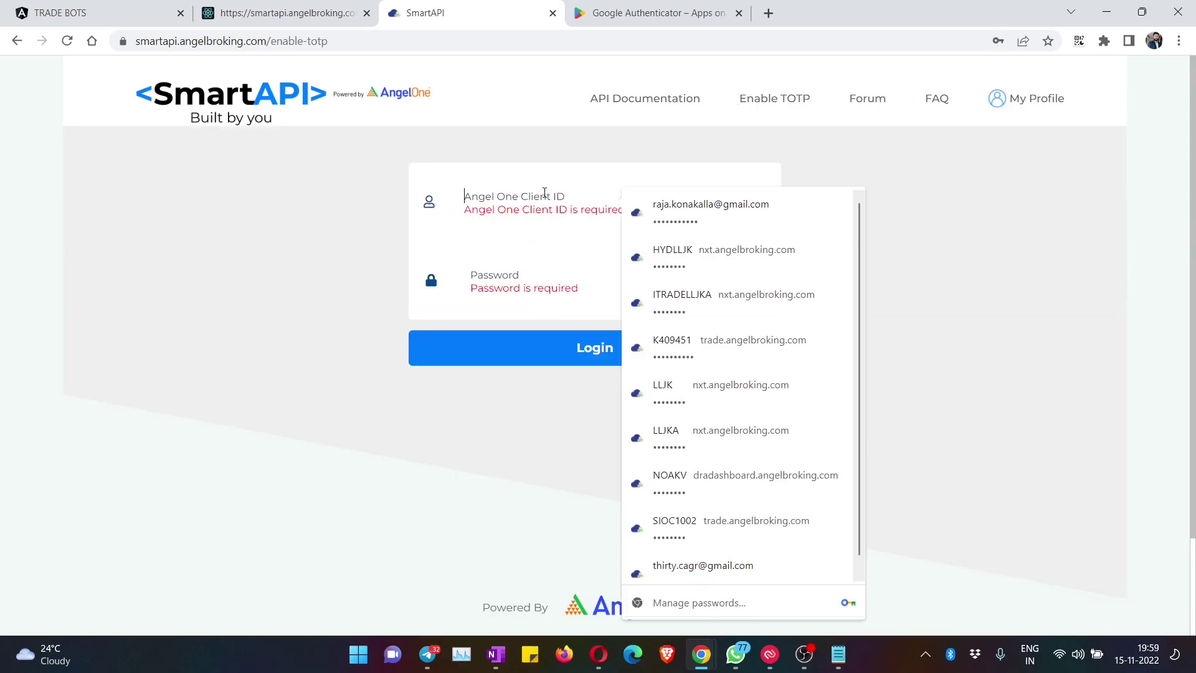
key("Tab")
type("1")
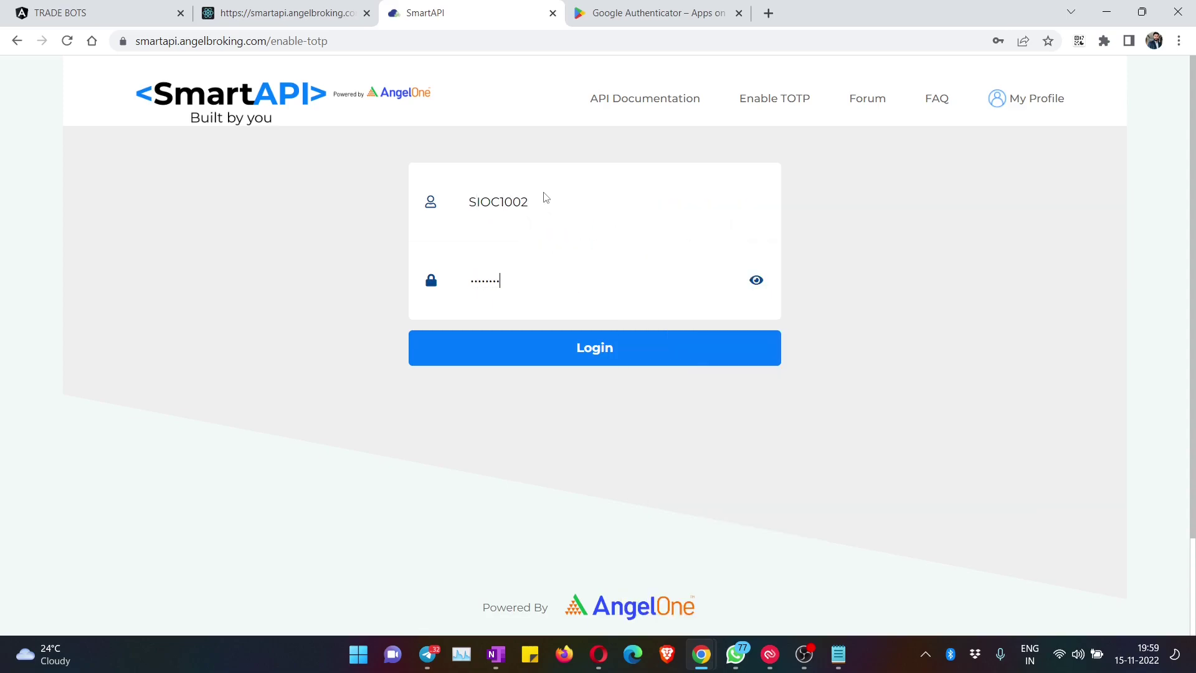
left_click(594, 347)
Step: Enter the emailed OTP and submit it to reach the QR code
left_click(532, 247)
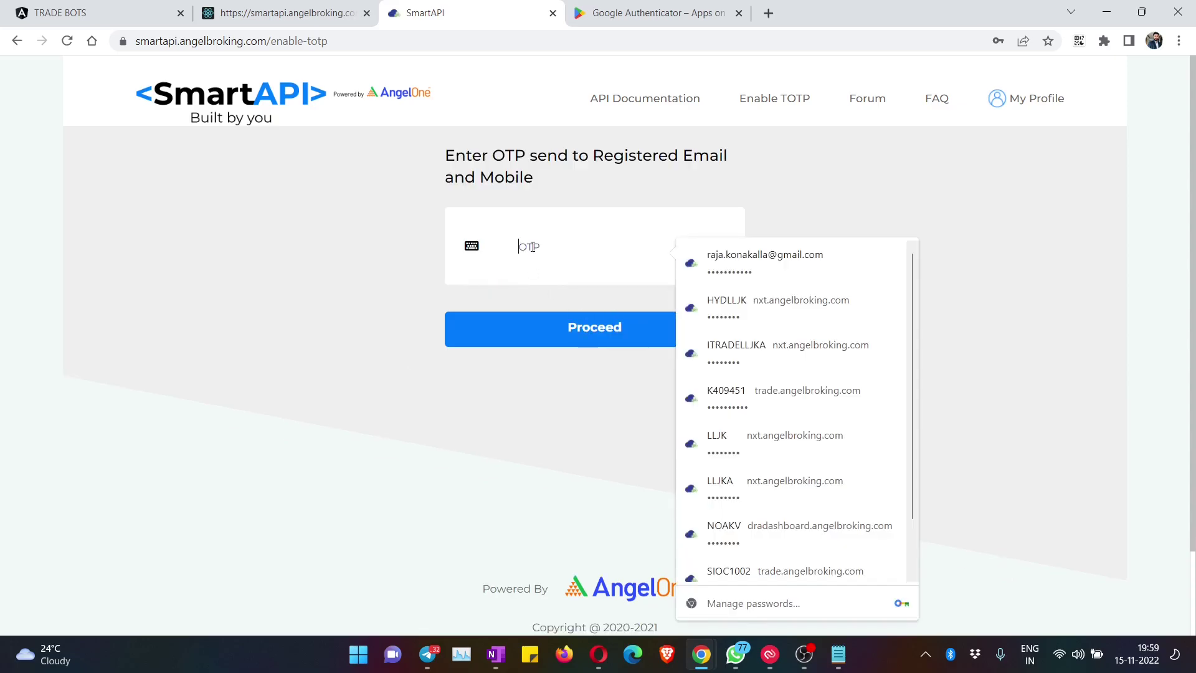
left_click(381, 243)
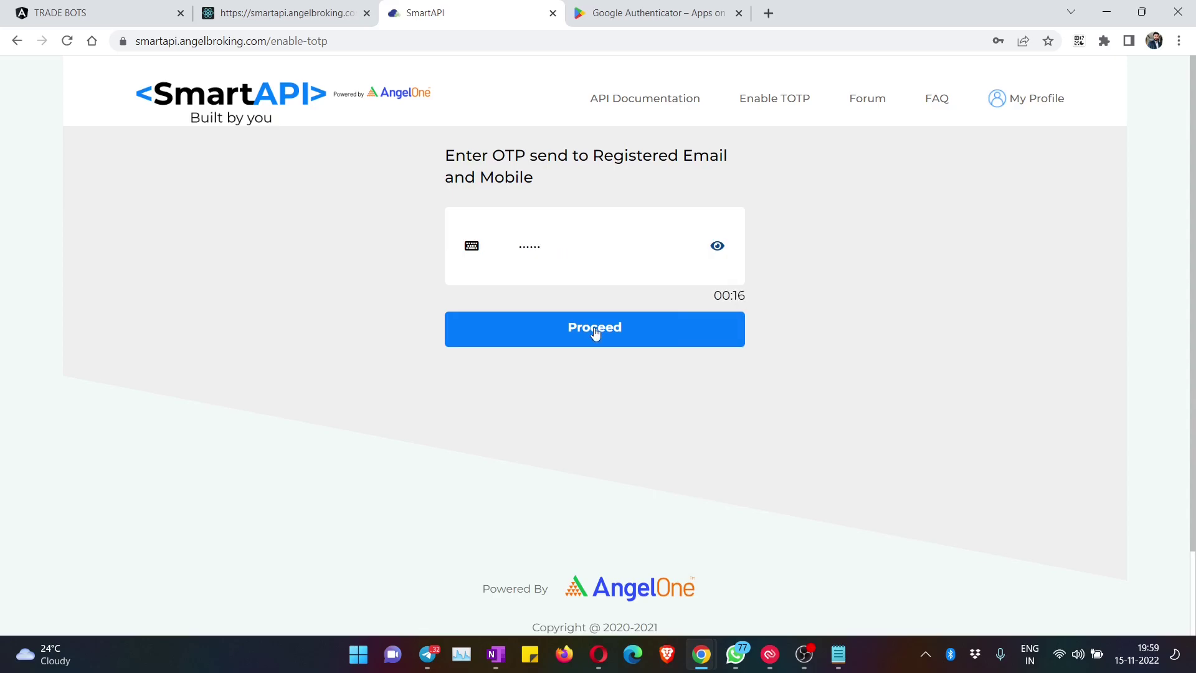
left_click(593, 334)
Step: Dismiss Chrome's password-update prompt and inspect the SmartAPI setup key
left_click(1048, 63)
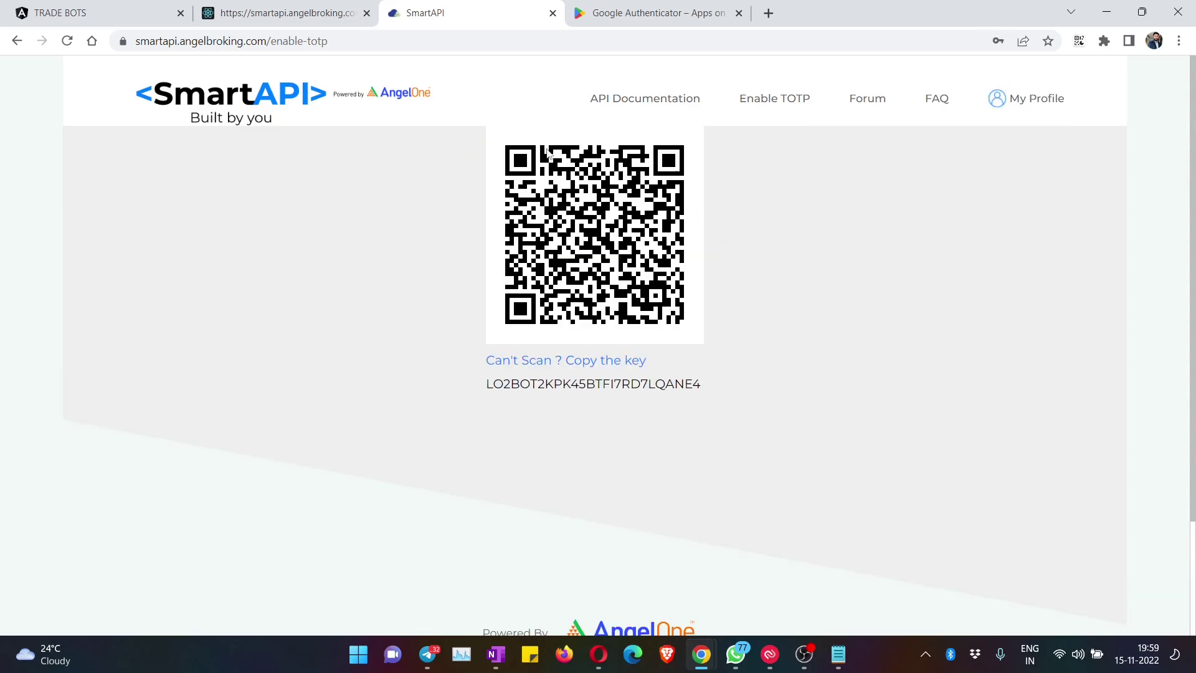
left_click_drag(491, 386, 685, 386)
left_click(728, 409)
Step: Enlarge the 'Setup your first account' screenshot on the Google Authenticator Play Store page
left_click(605, 18)
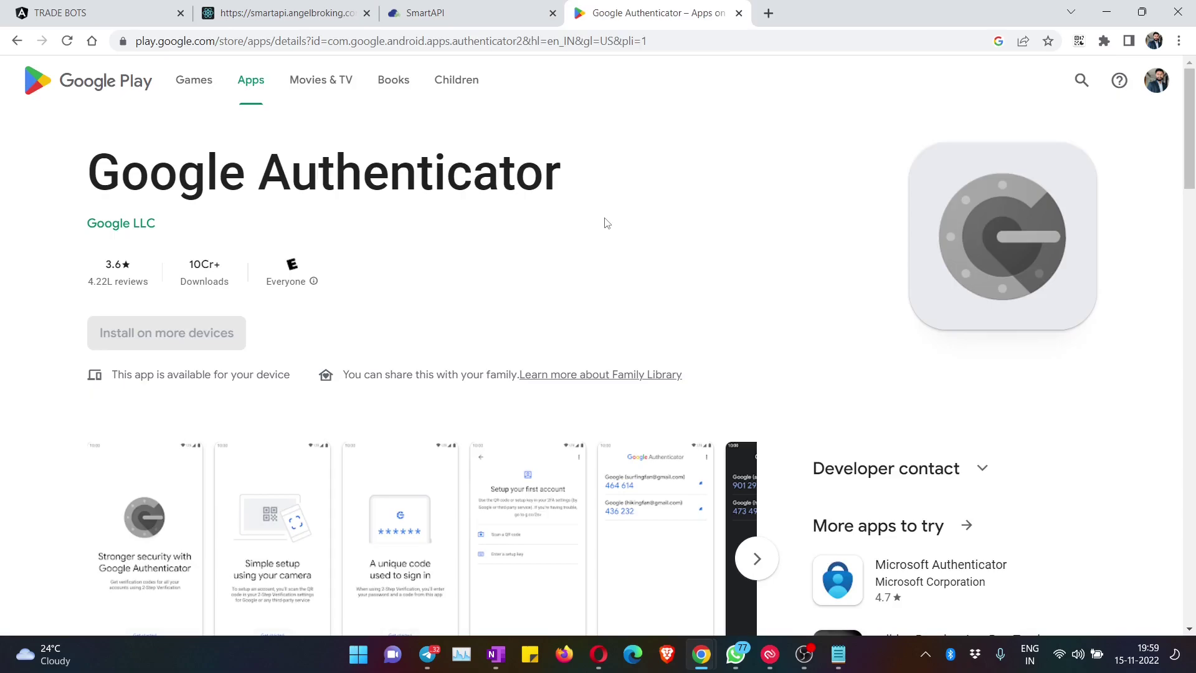
left_click_drag(86, 171, 568, 188)
left_click(641, 271)
scroll(642, 272, "down", 1)
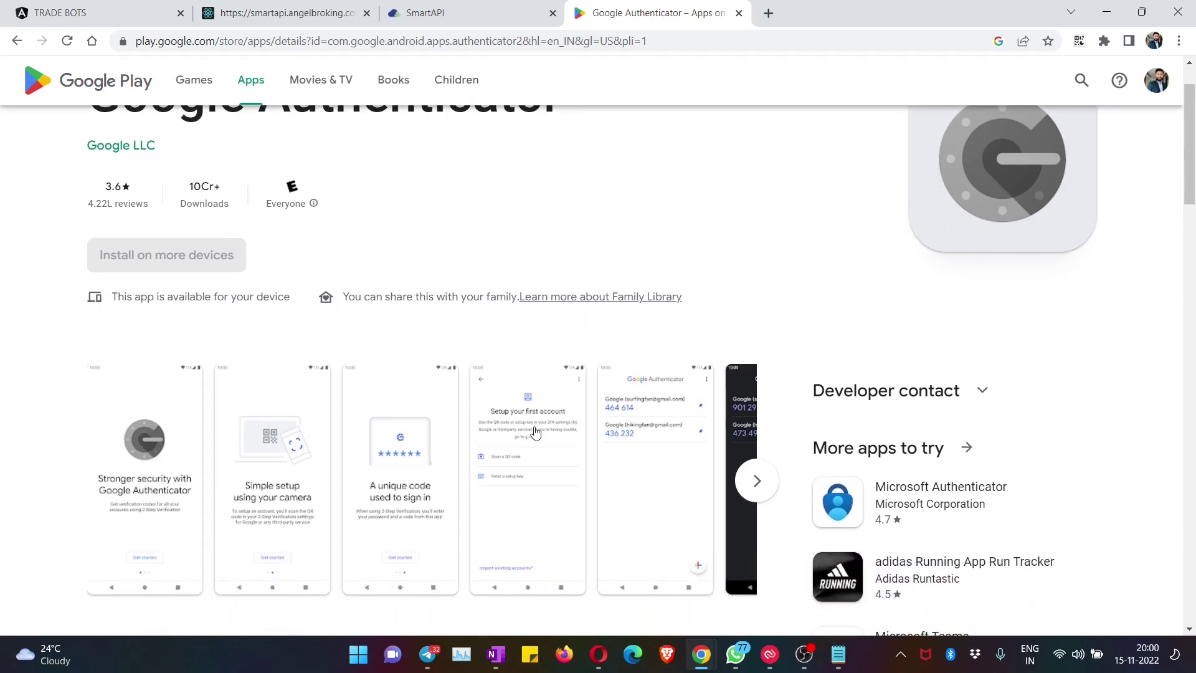
left_click(536, 431)
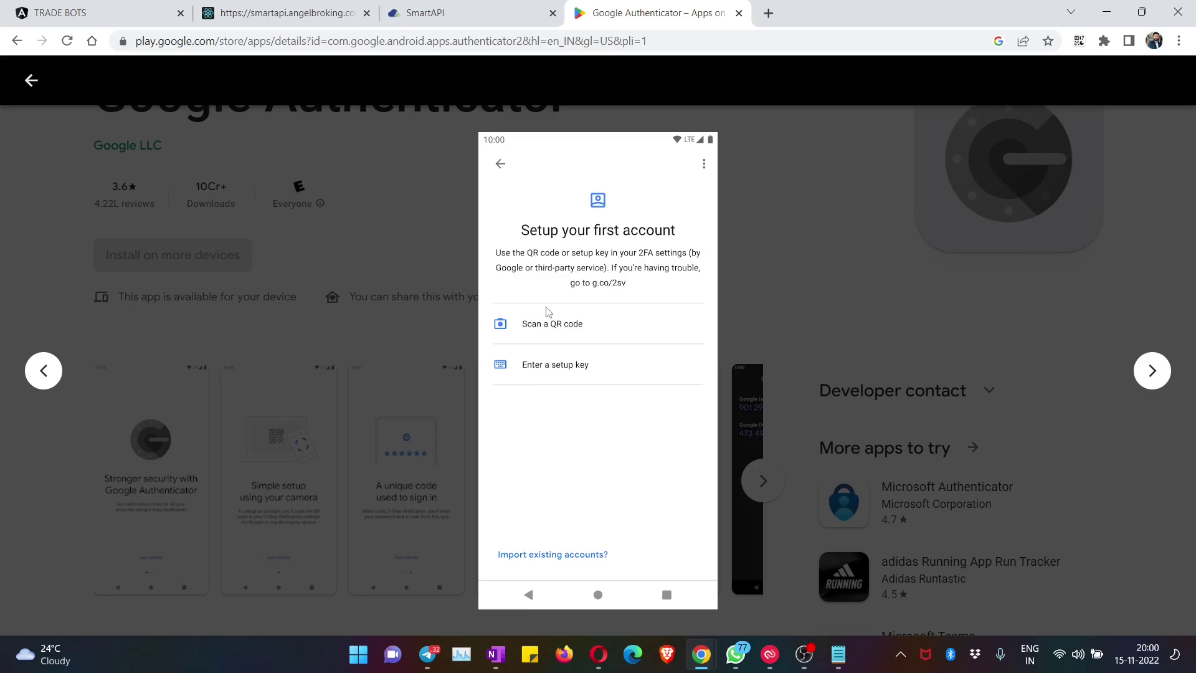
Step: Compare the SmartAPI setup key against the Authenticator setup screenshot
left_click(448, 13)
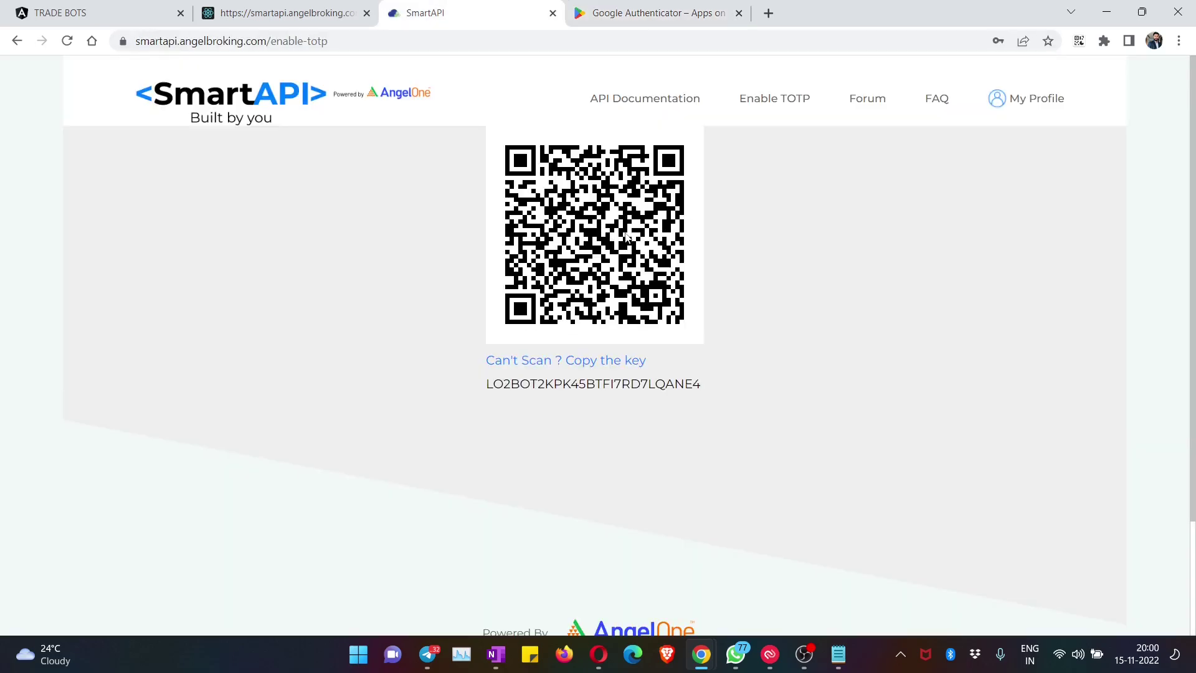
key("ctrl+Tab")
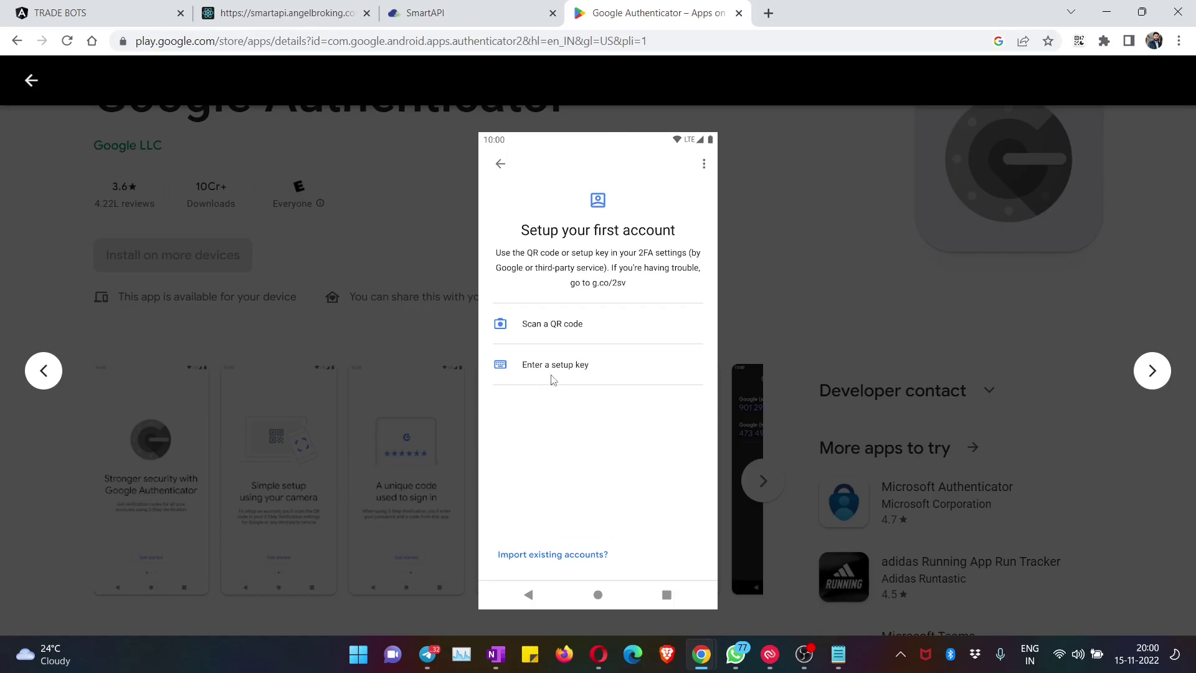
key("ctrl+shift+Tab")
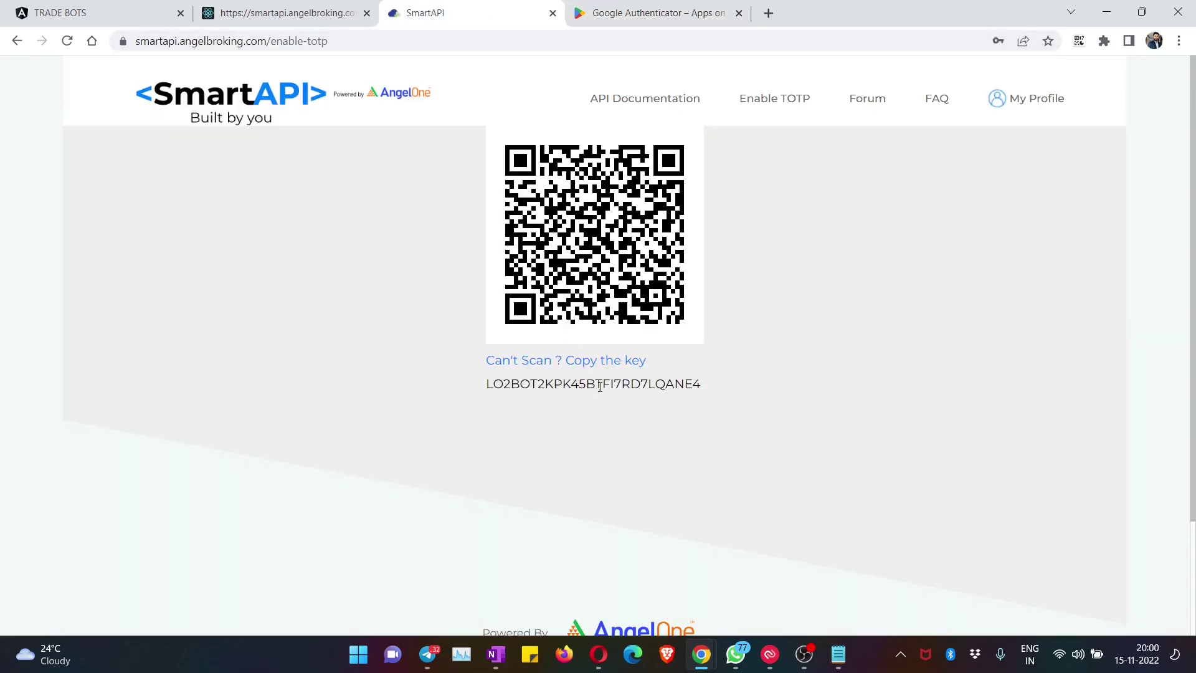
double_click(522, 384)
left_click(605, 383)
key("ctrl+Tab")
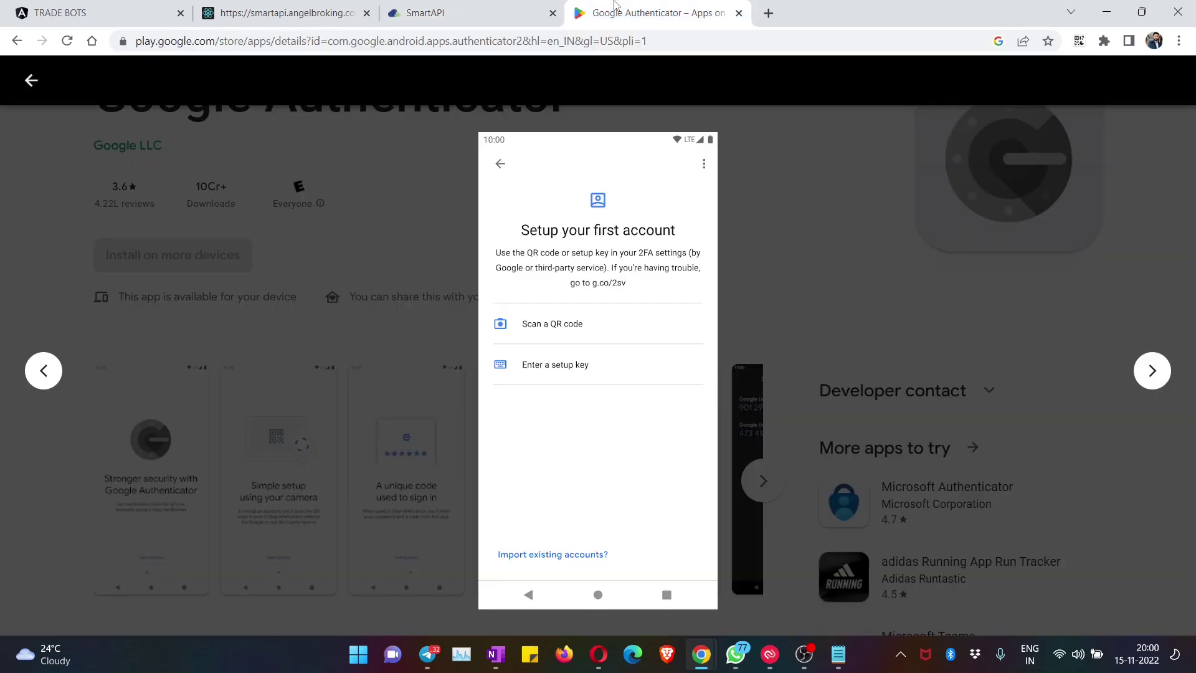
key("ctrl+shift+Tab")
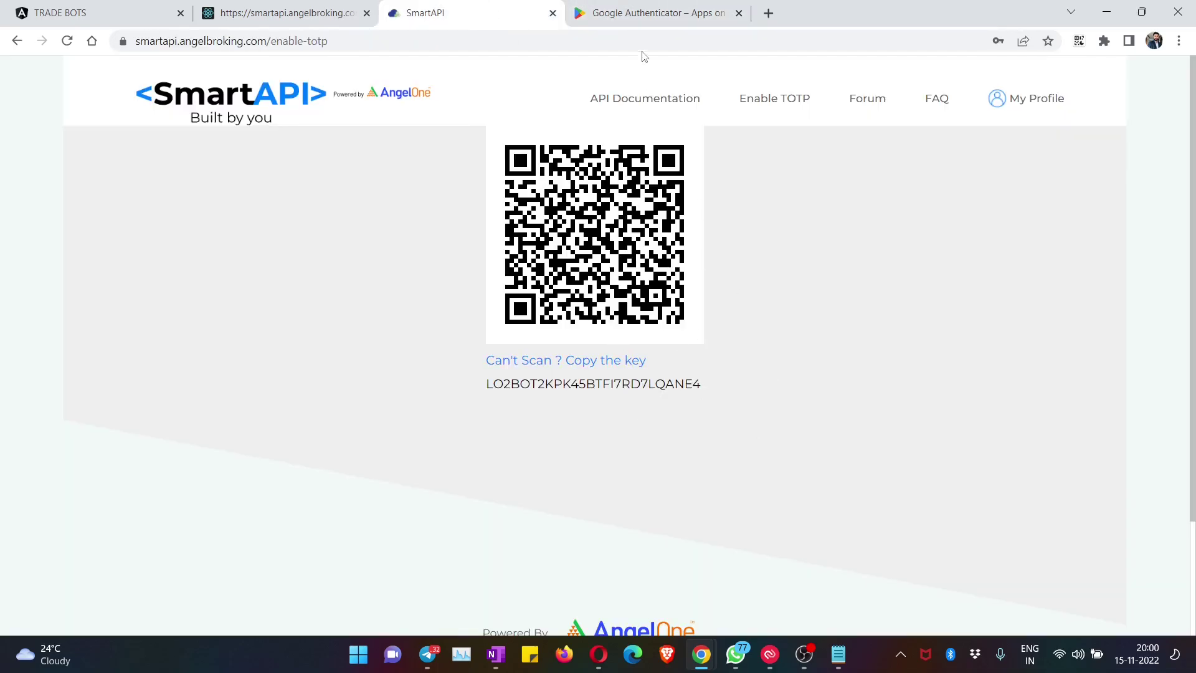
Step: View the enlarged accounts-list screenshot, then go to the SmartAPI login asking for TOTP
left_click(638, 15)
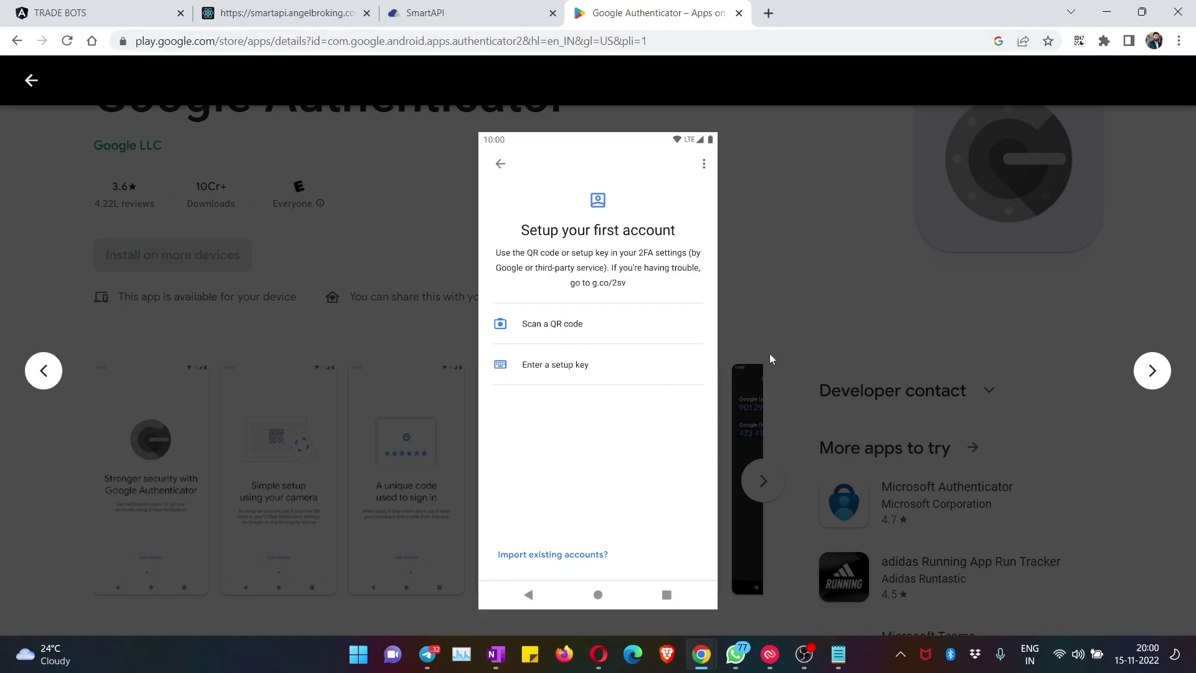
left_click(772, 357)
left_click(647, 460)
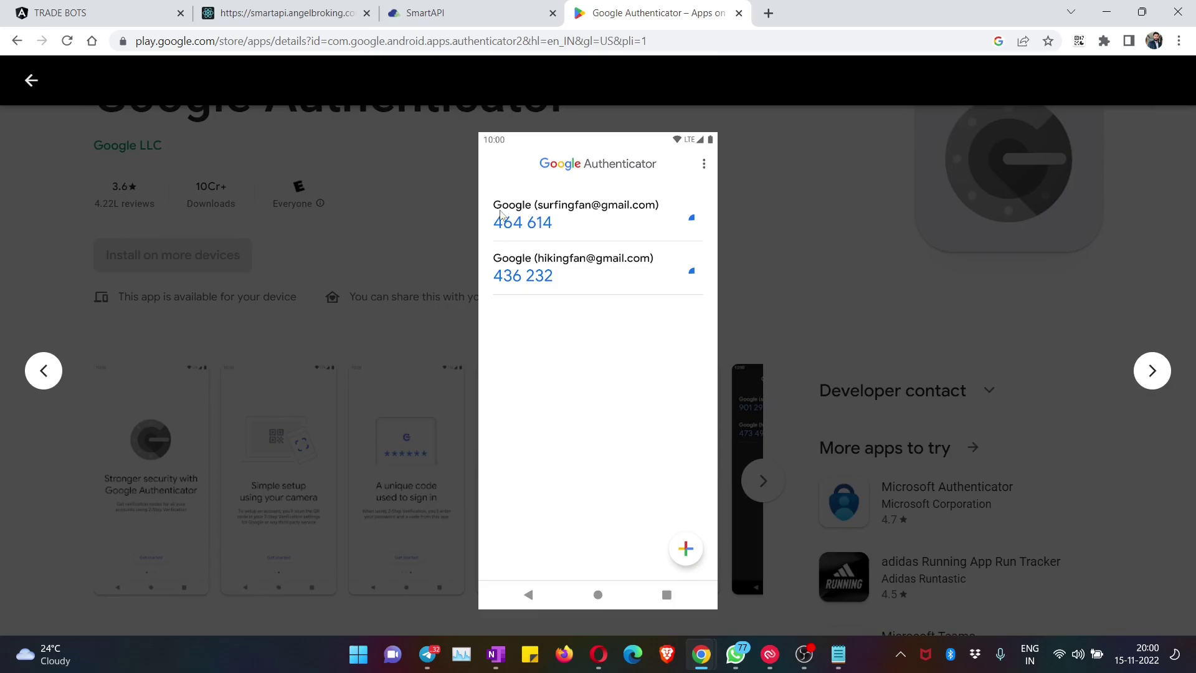
key("ctrl+2")
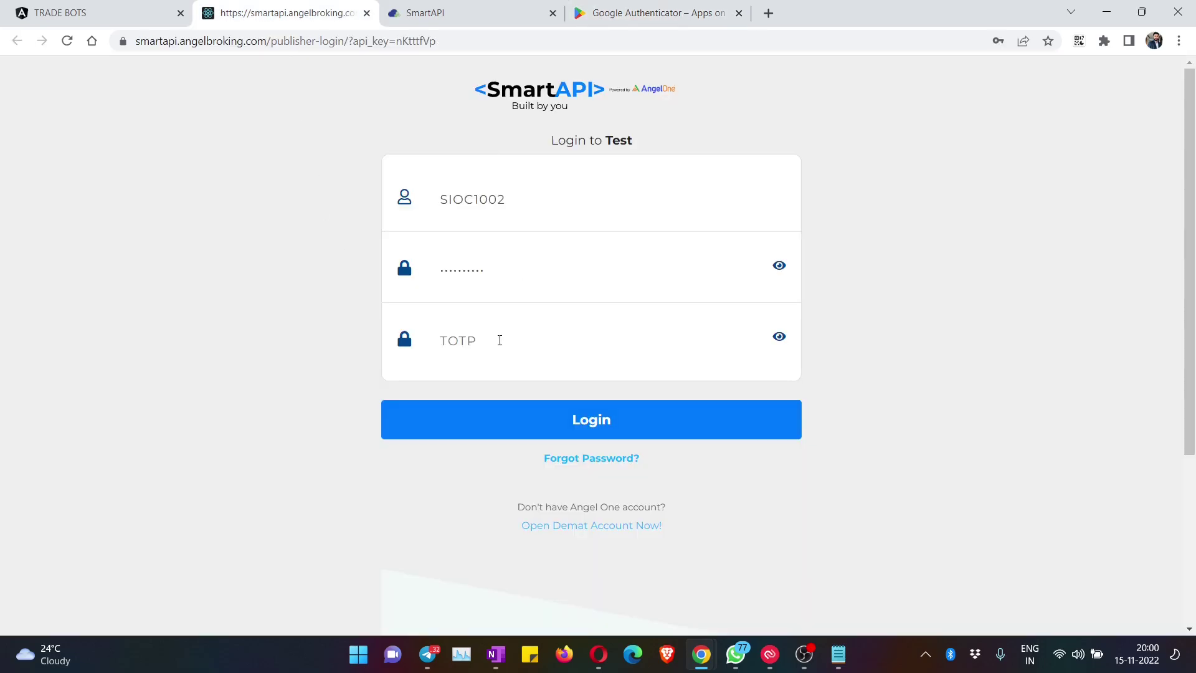
Step: Log in to SmartAPI with the authenticator's TOTP code and dismiss the password-update prompt
left_click(500, 340)
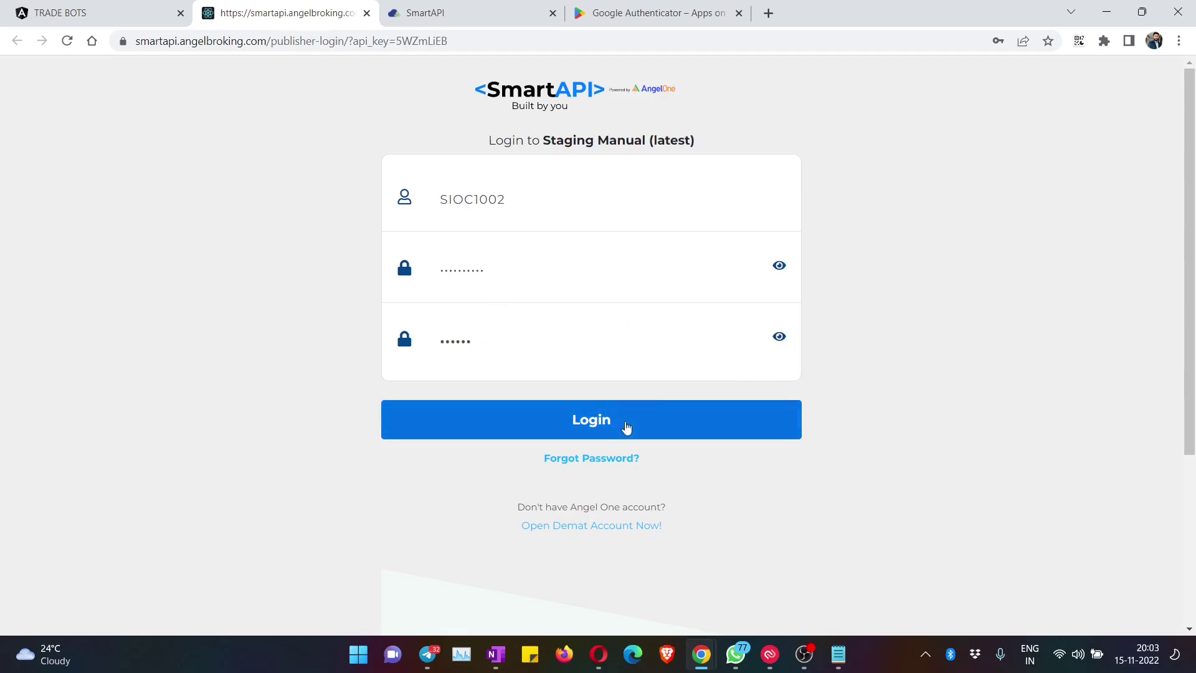
left_click(606, 416)
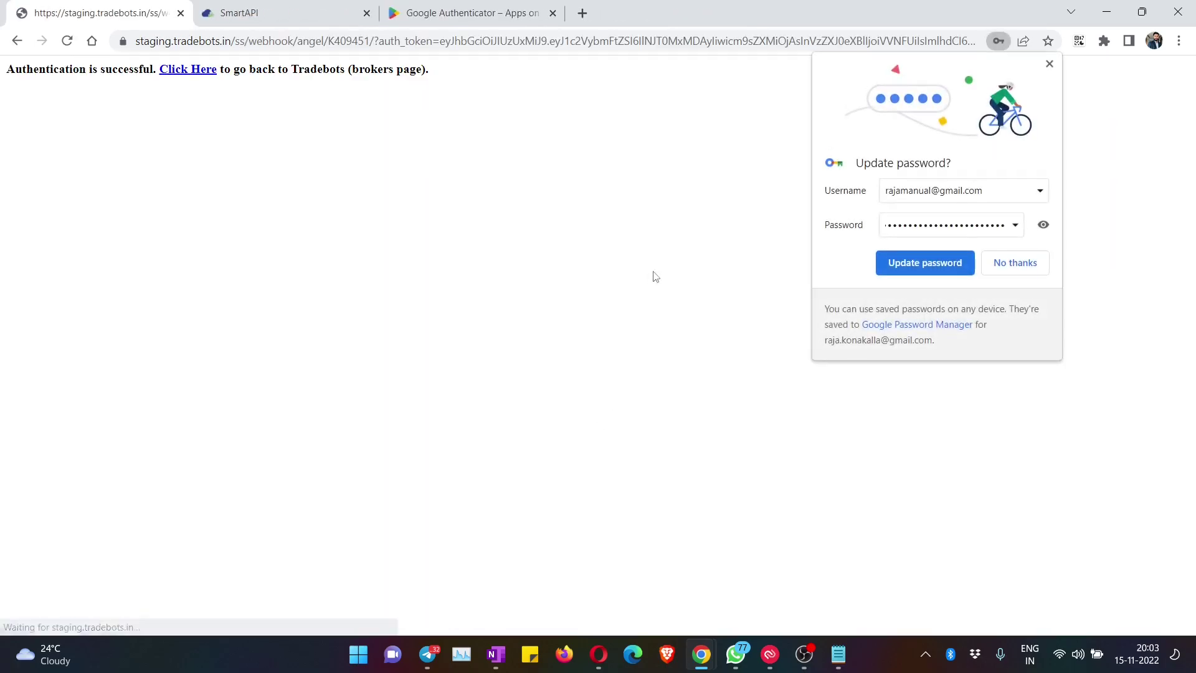
left_click(1050, 64)
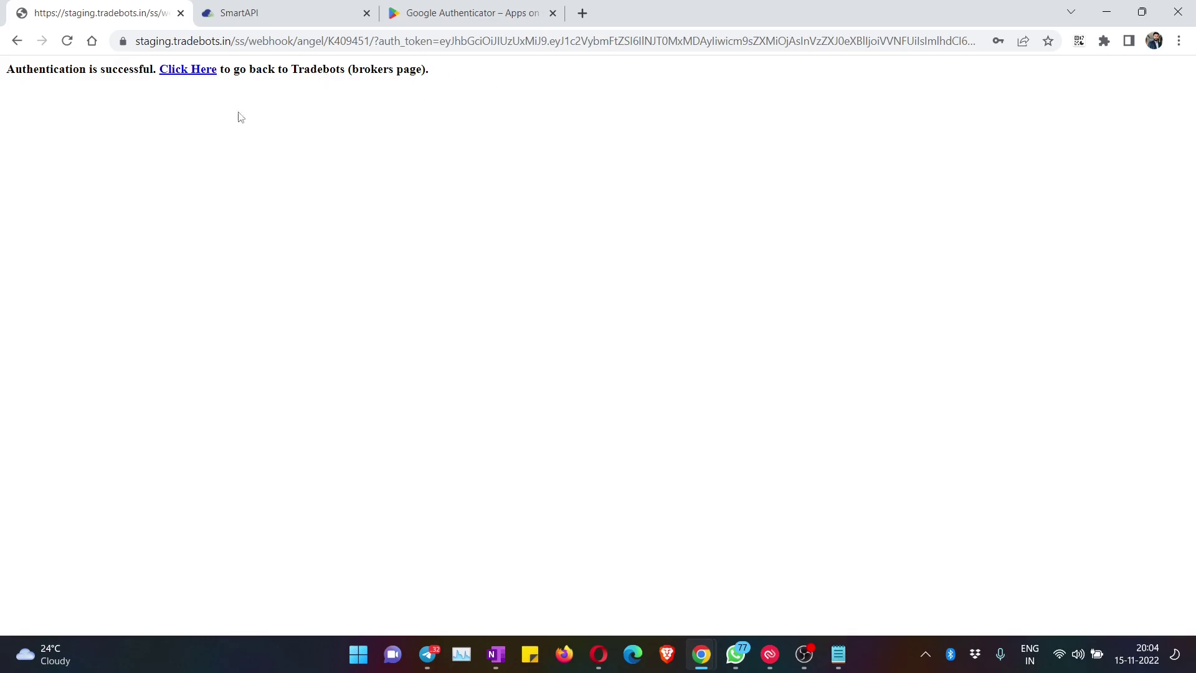
Step: Return to the brokers page, check Angel_One shows Connected, and close its edit modal unchanged
left_click(188, 71)
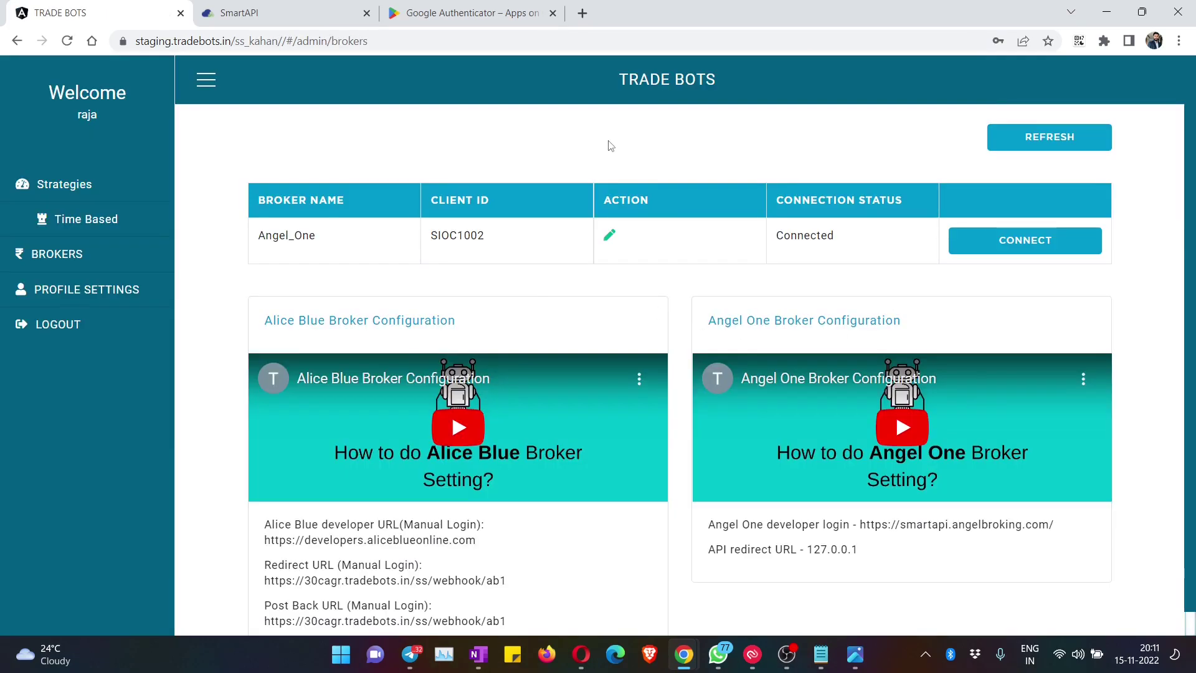
left_click_drag(846, 236, 776, 244)
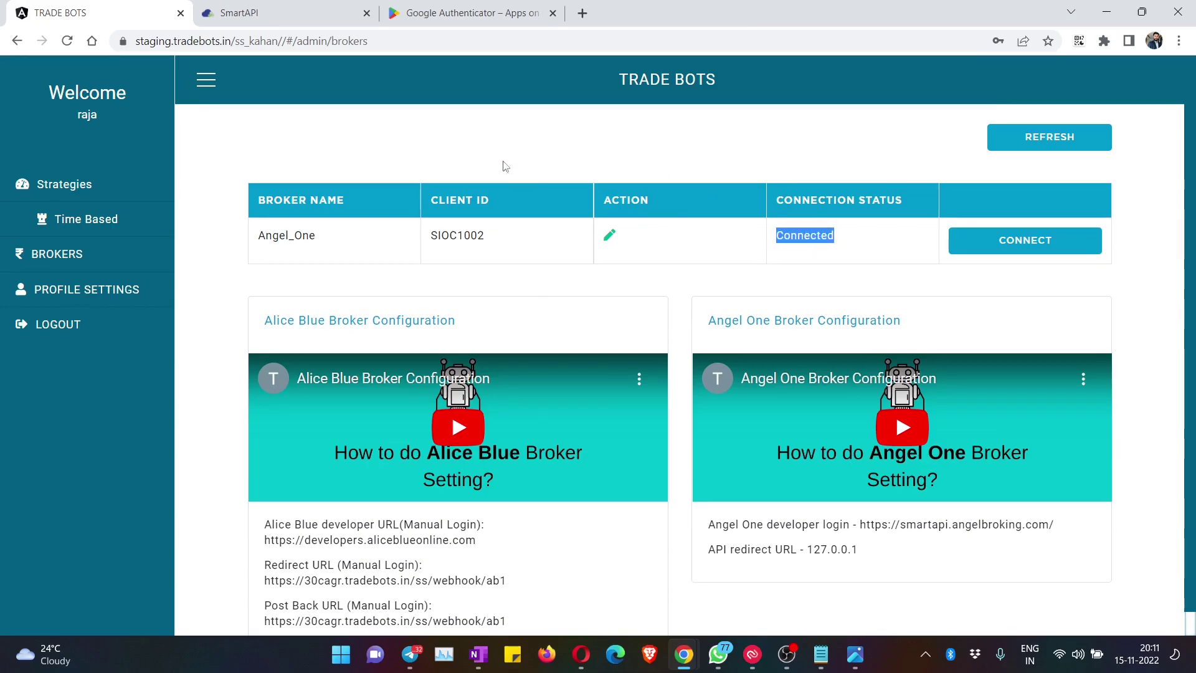
left_click(621, 152)
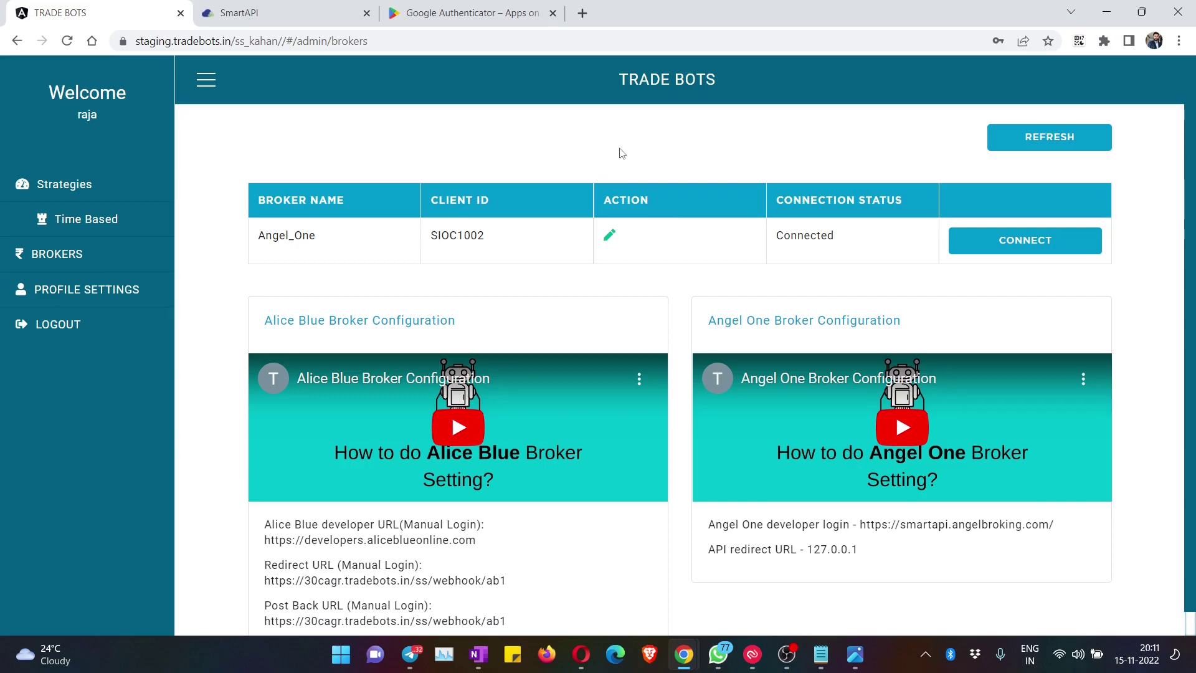
left_click(609, 236)
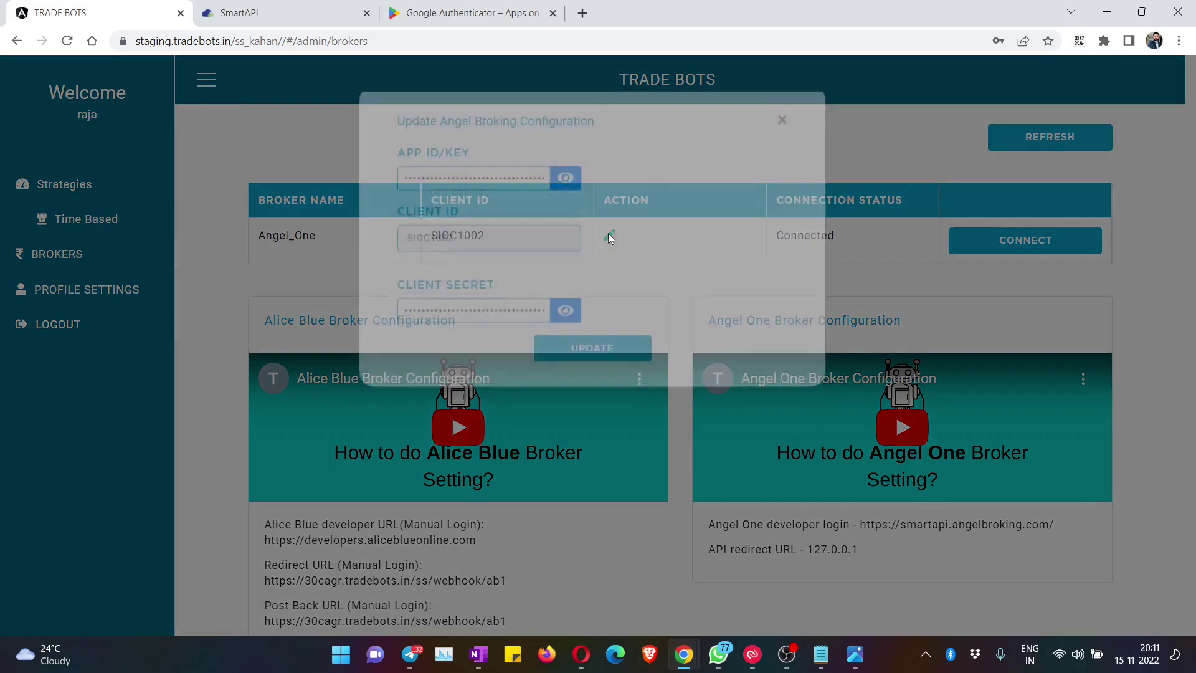
left_click(782, 148)
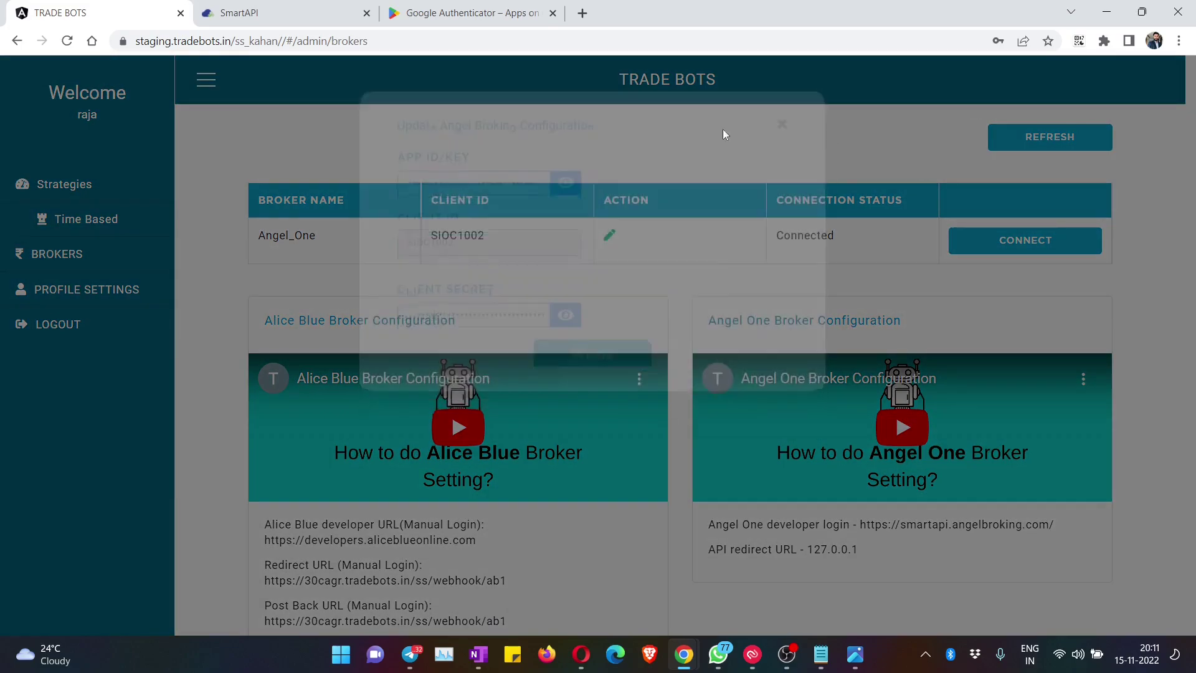
Step: Close the Play Store screenshot viewer and go back to the Trade Bots brokers page
left_click(277, 7)
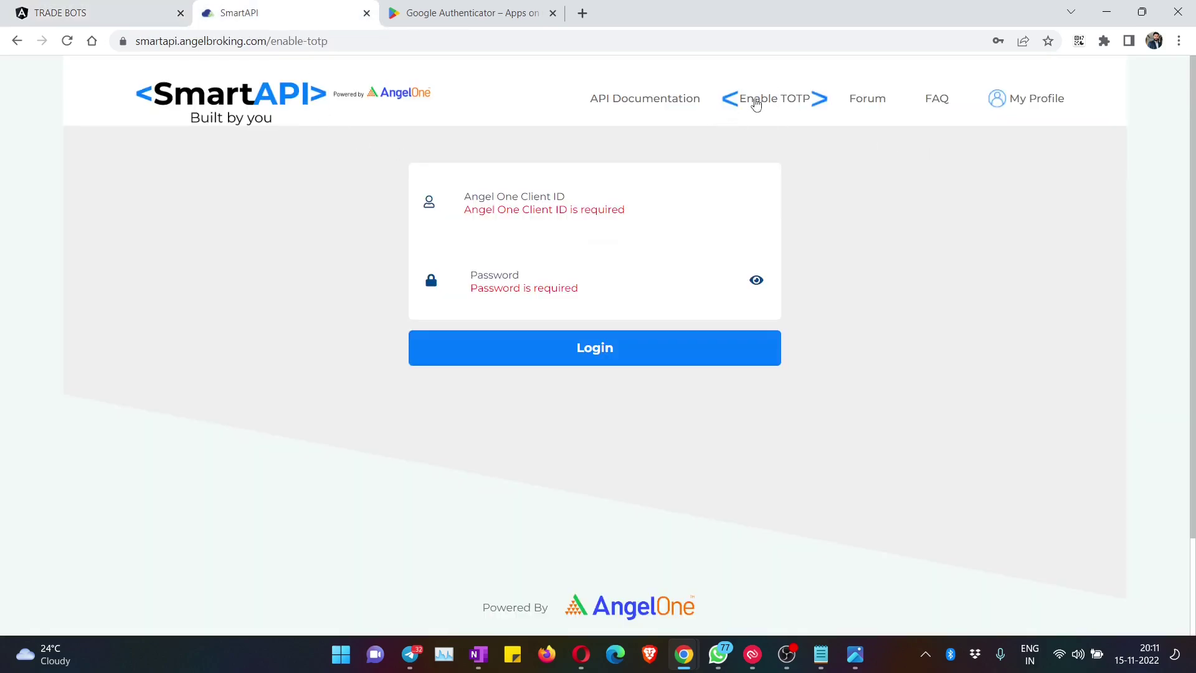
left_click(469, 13)
left_click(940, 219)
scroll(715, 293, "up", 2)
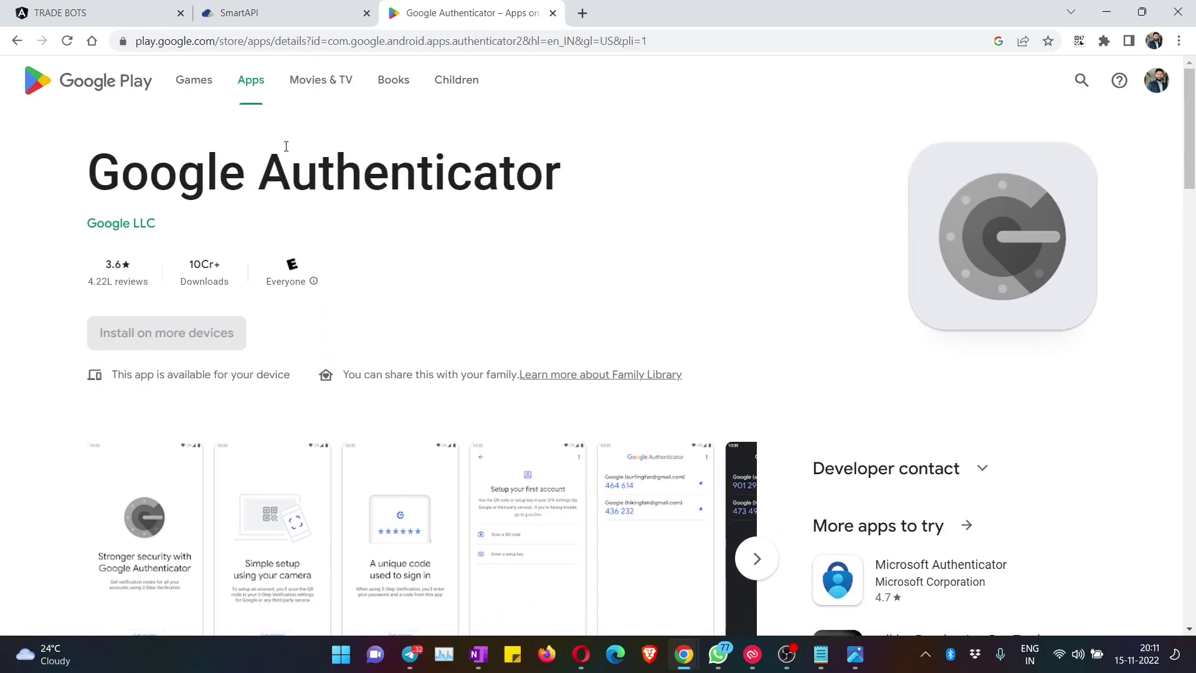
left_click_drag(98, 199, 602, 200)
left_click(603, 200)
key("ctrl+1")
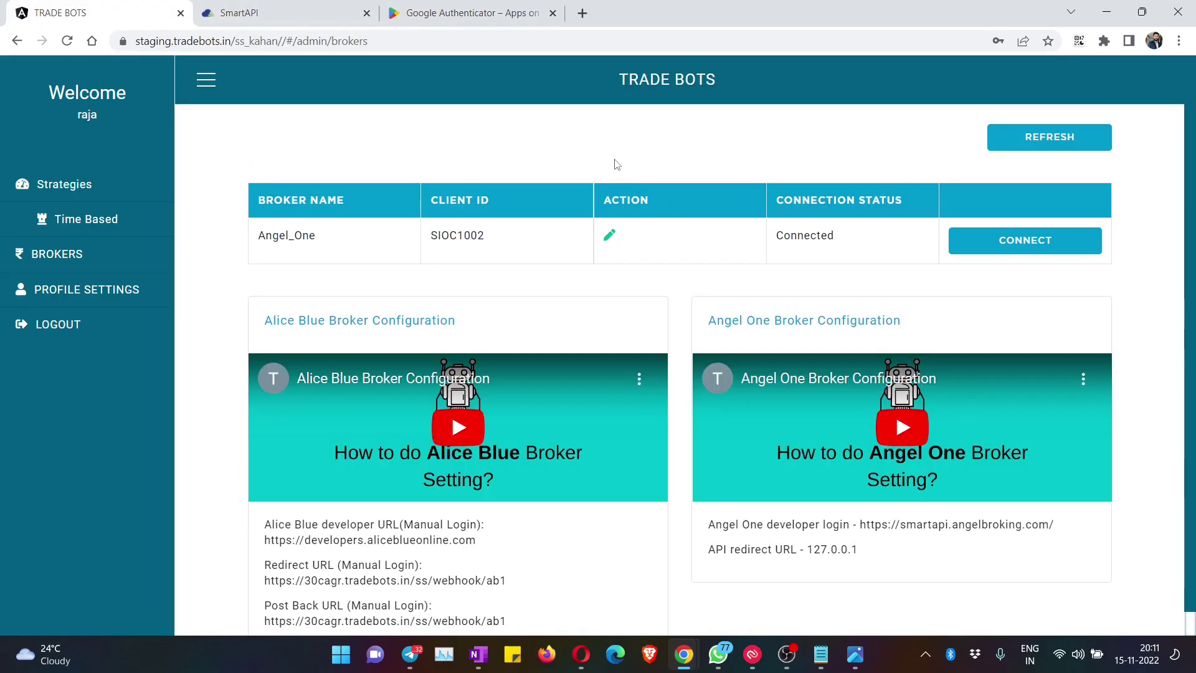